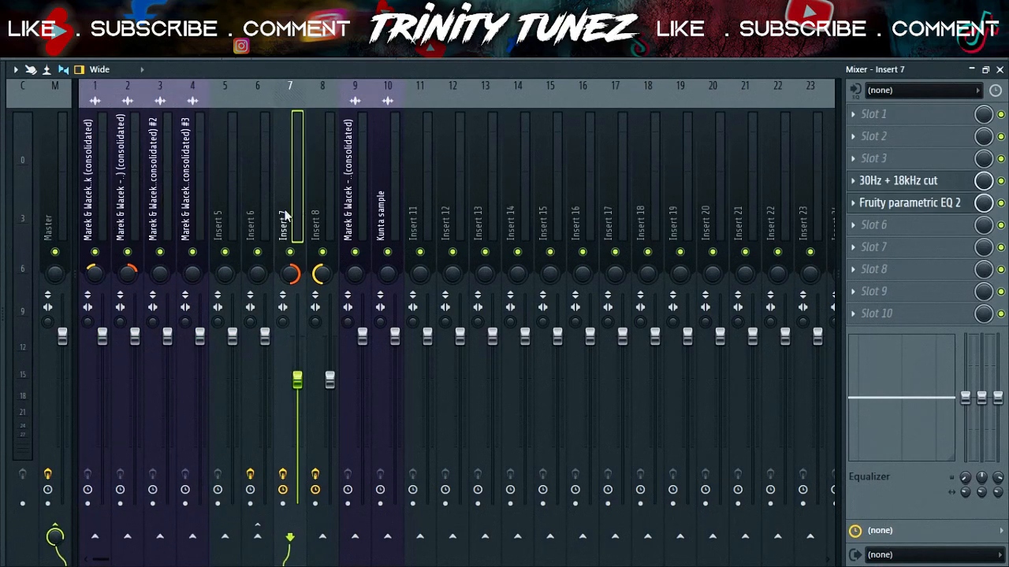
left_click(317, 209)
left_click(164, 224)
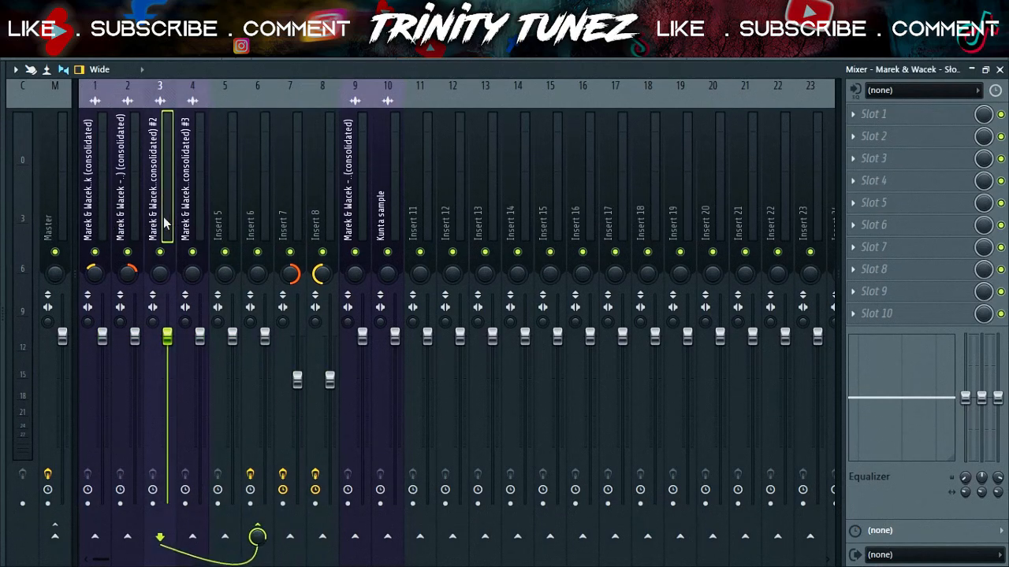
left_click(355, 172)
left_click(386, 176)
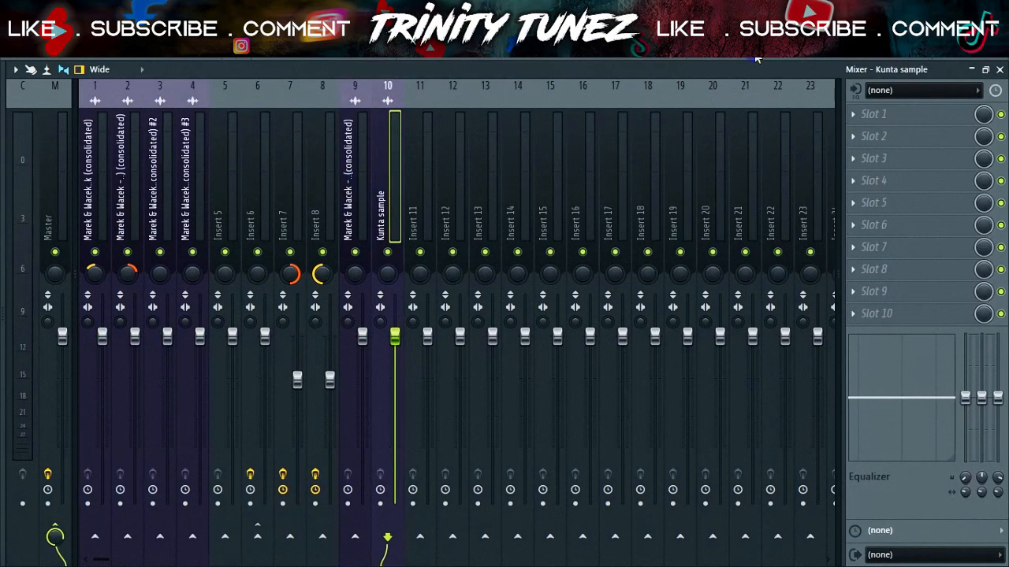
Route the drum channels from the channel rack to consecutive mixer inserts starting at insert 13
key("F6")
scroll(191, 298, "down", 1)
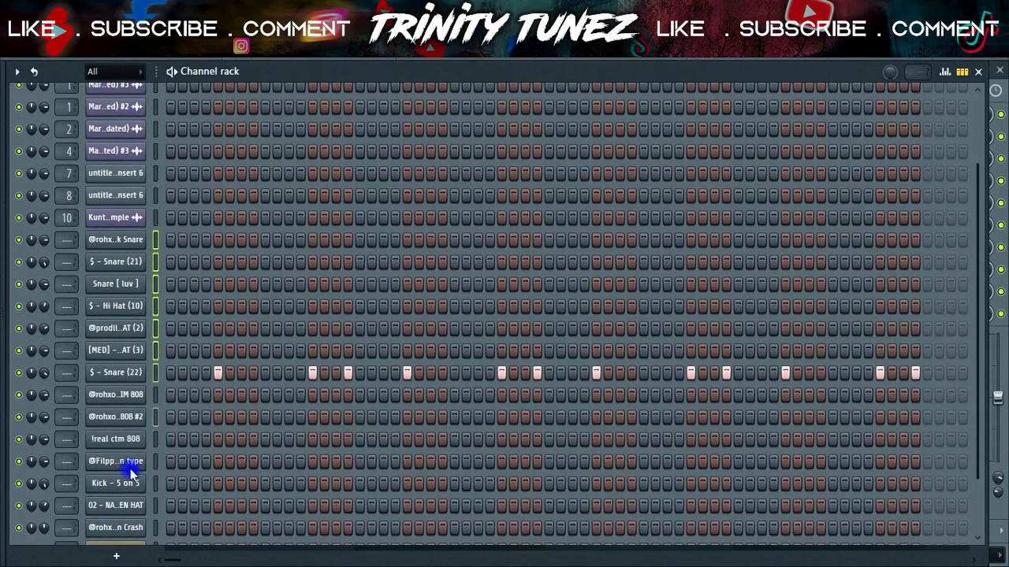
scroll(186, 423, "down", 1)
key("F9")
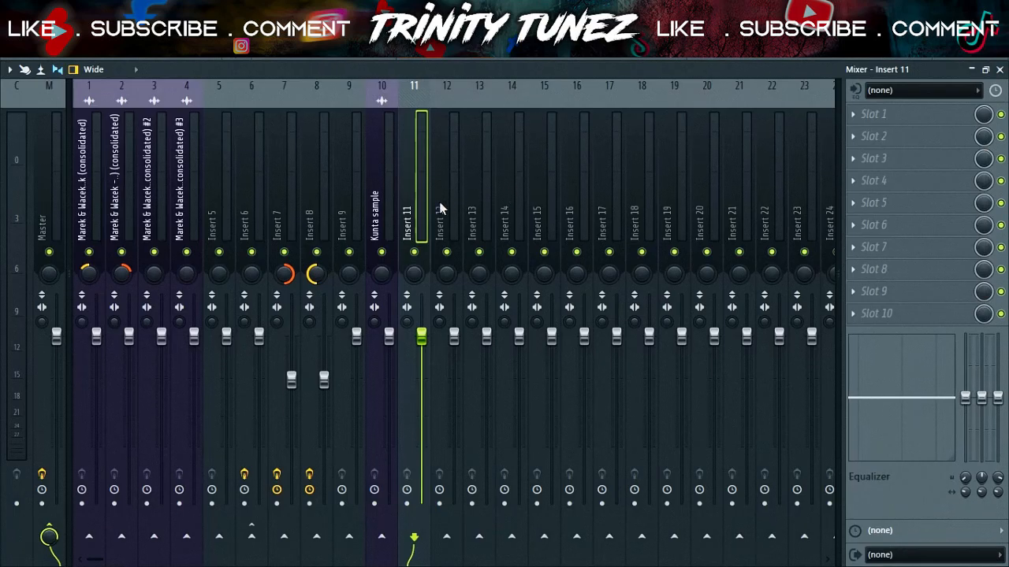
left_click(440, 224)
left_click(478, 223)
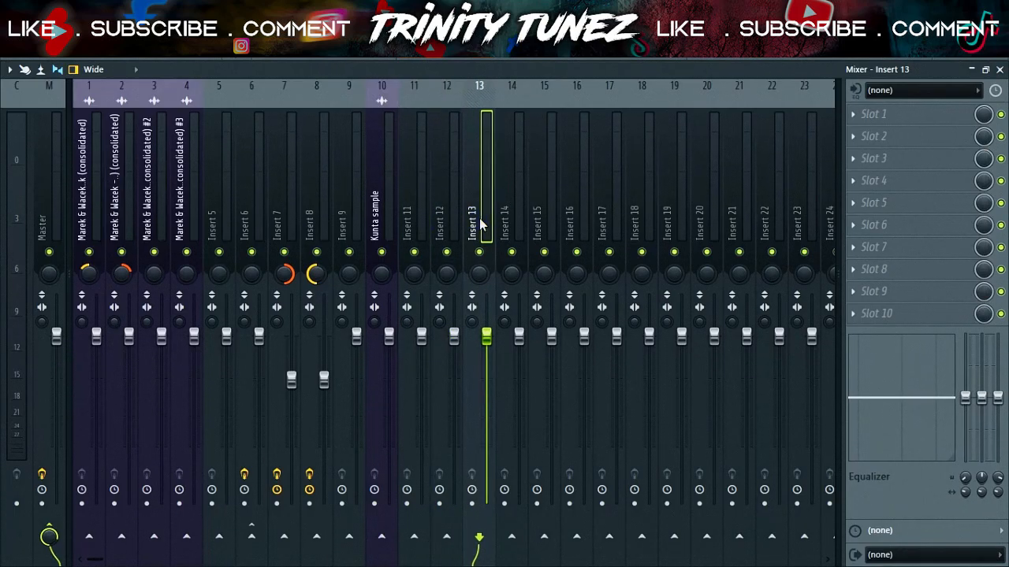
key("ctrl+shift+l")
left_click(512, 223)
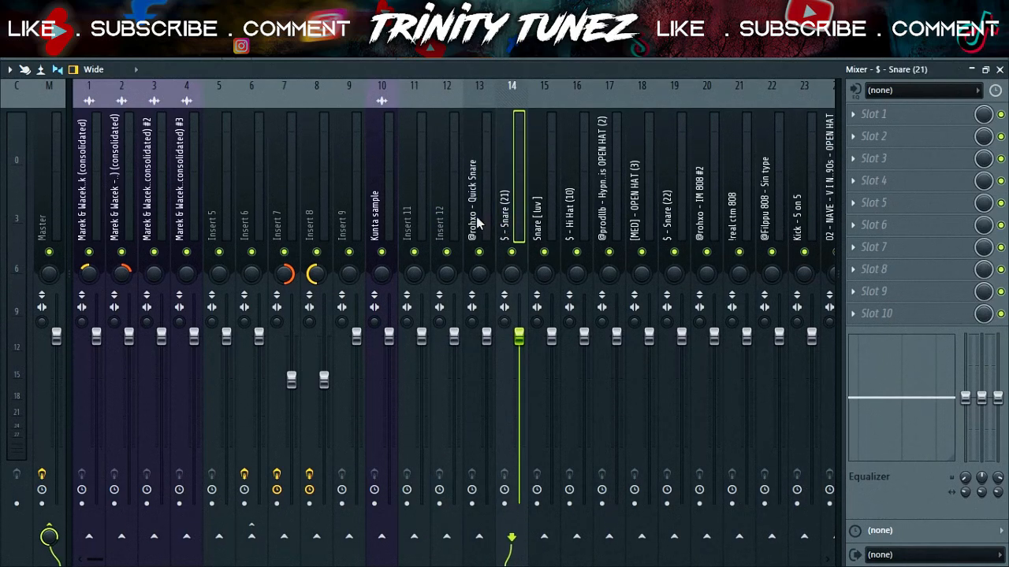
Route the drum inserts 13 to 27 only to insert 12
left_click_drag(478, 223, 752, 221)
right_click(266, 536)
left_click(301, 516)
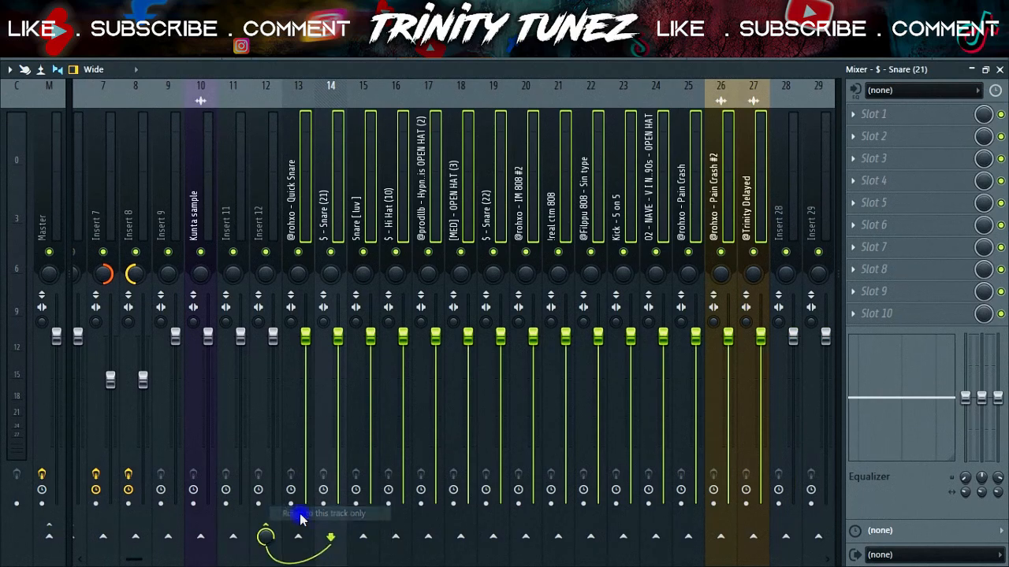
Rename insert 12 as Drums
left_click(260, 214)
key("F2")
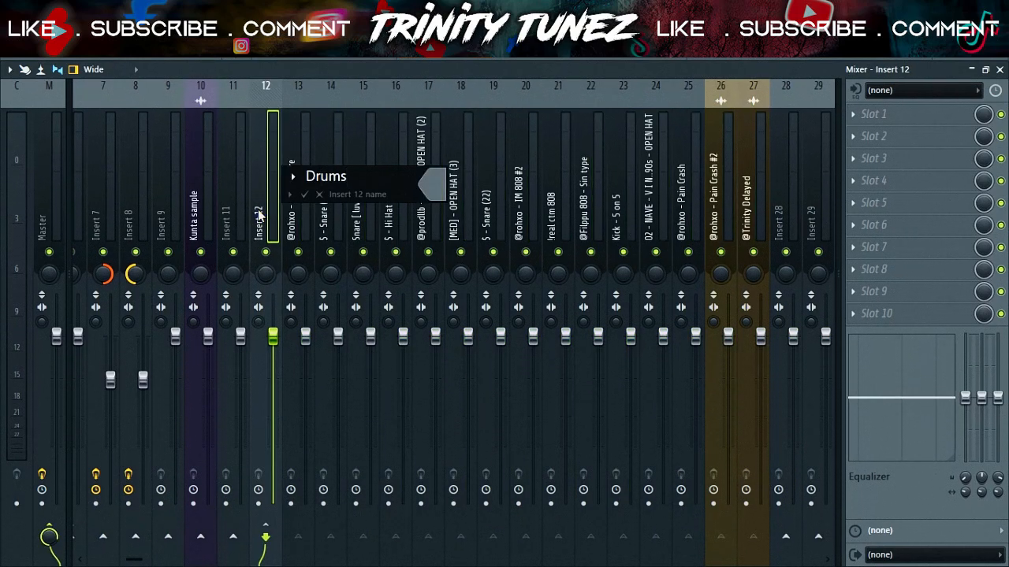
type("Drums")
key("Return")
Dock the Drums mixer track to the left side of the mixer
right_click(260, 215)
mouse_move(340, 448)
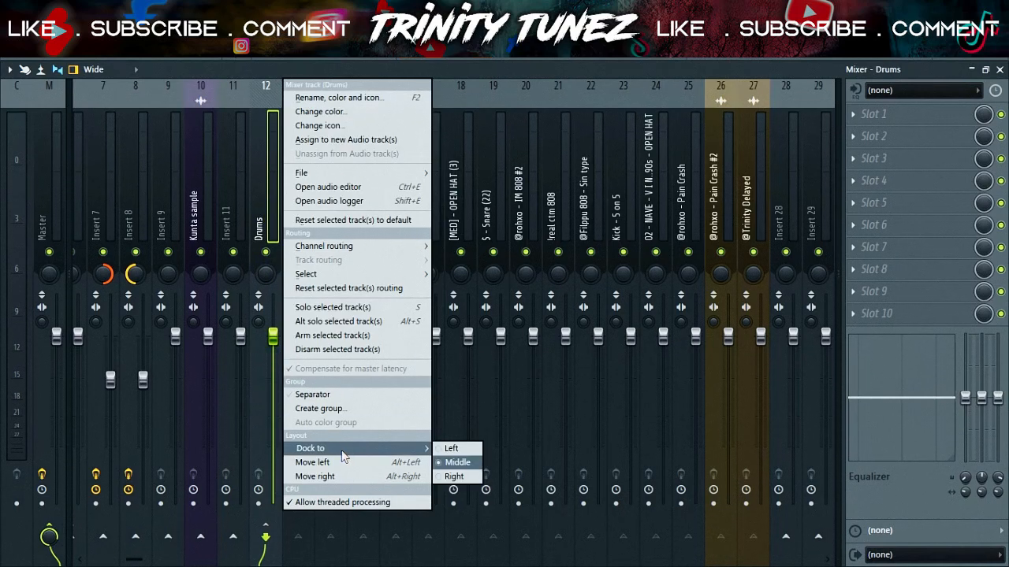
left_click(454, 448)
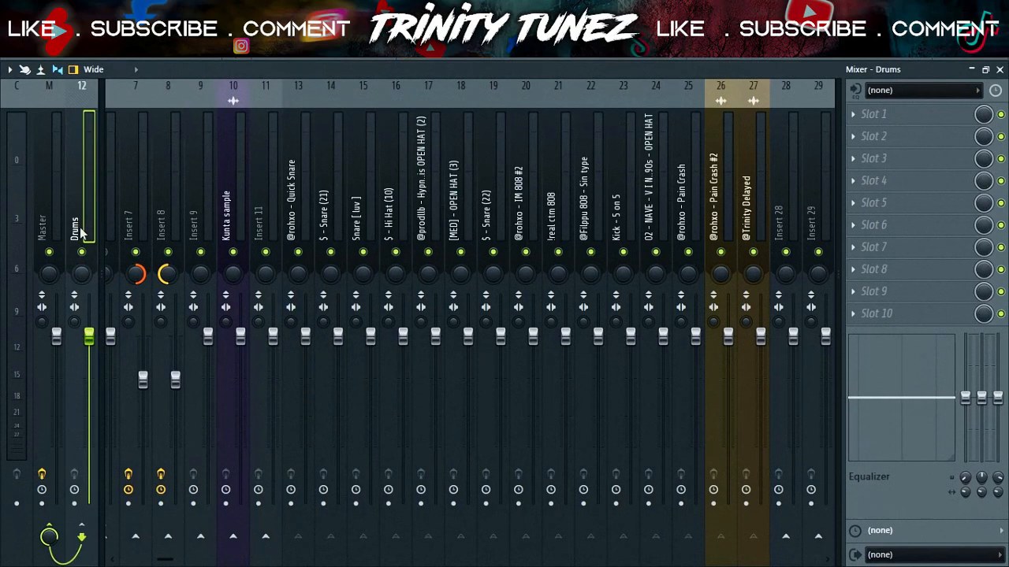
Pull the Kunta sample track's volume fader all the way down
left_click_drag(240, 345, 239, 508)
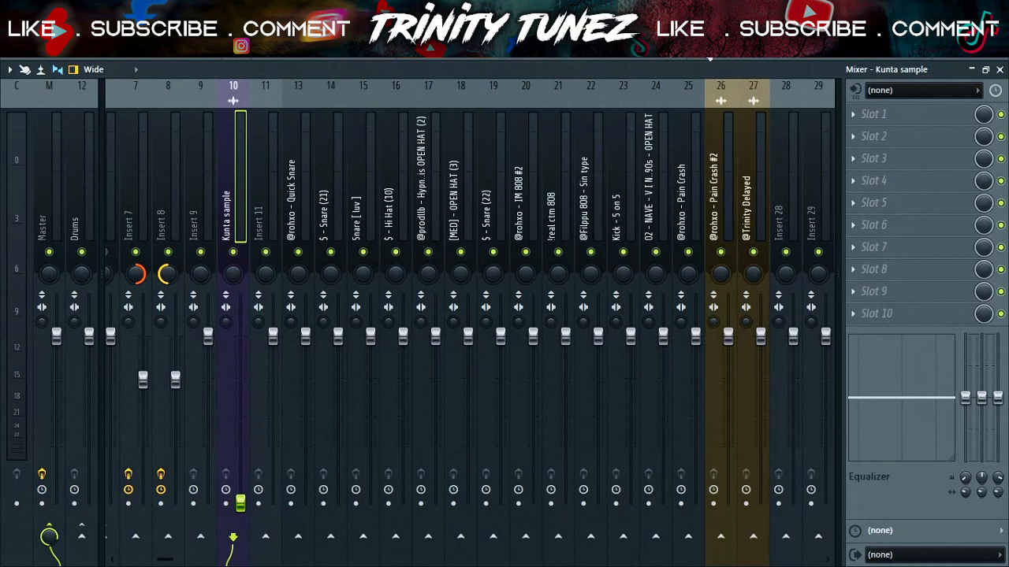
Select a section of the arrangement in the playlist and play it back while enabling the real ctm 808 track
left_click(707, 49)
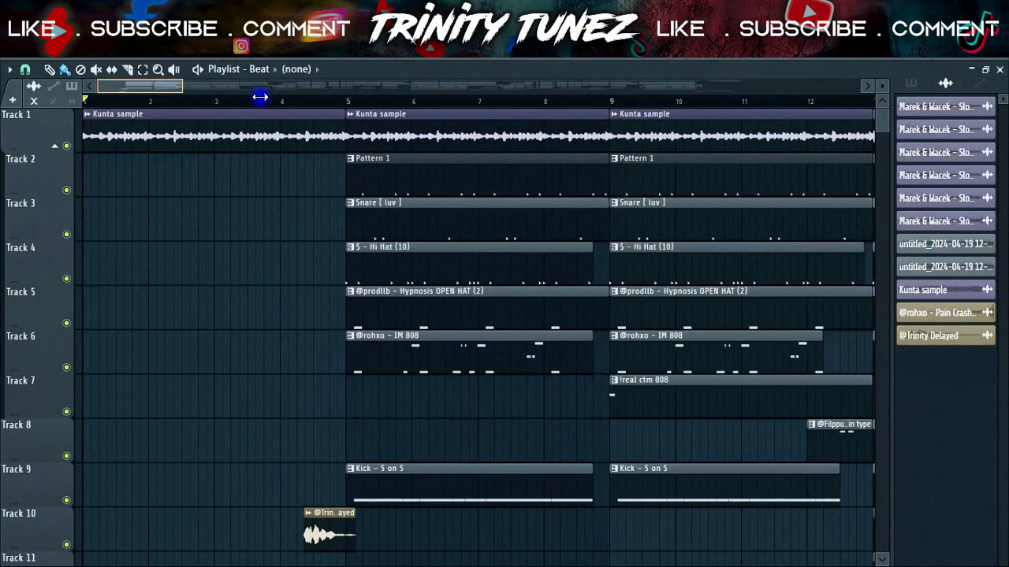
scroll(291, 100, "down", 5)
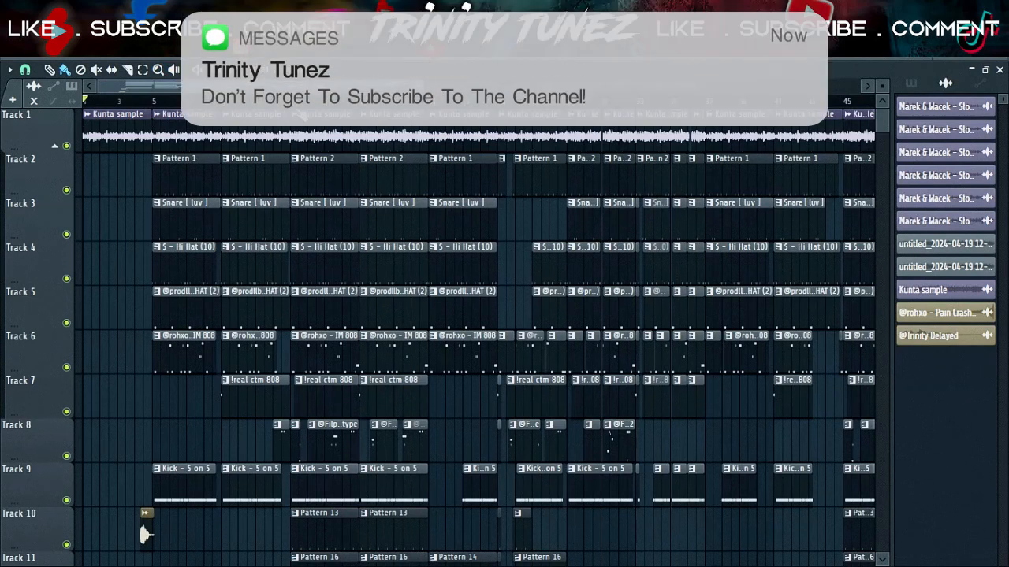
left_click_drag(292, 103, 394, 109)
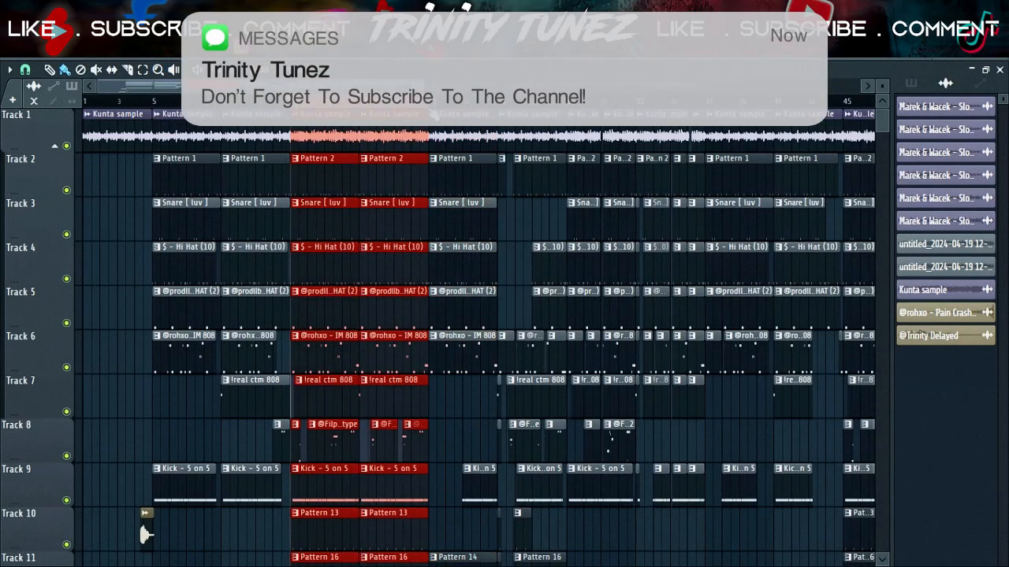
key("F9")
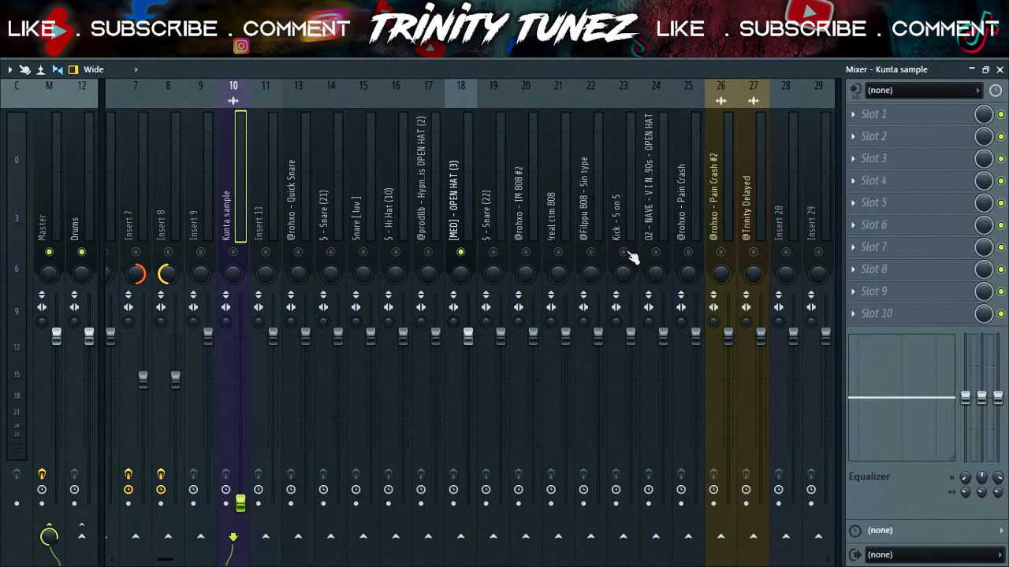
left_click(563, 254)
key("space")
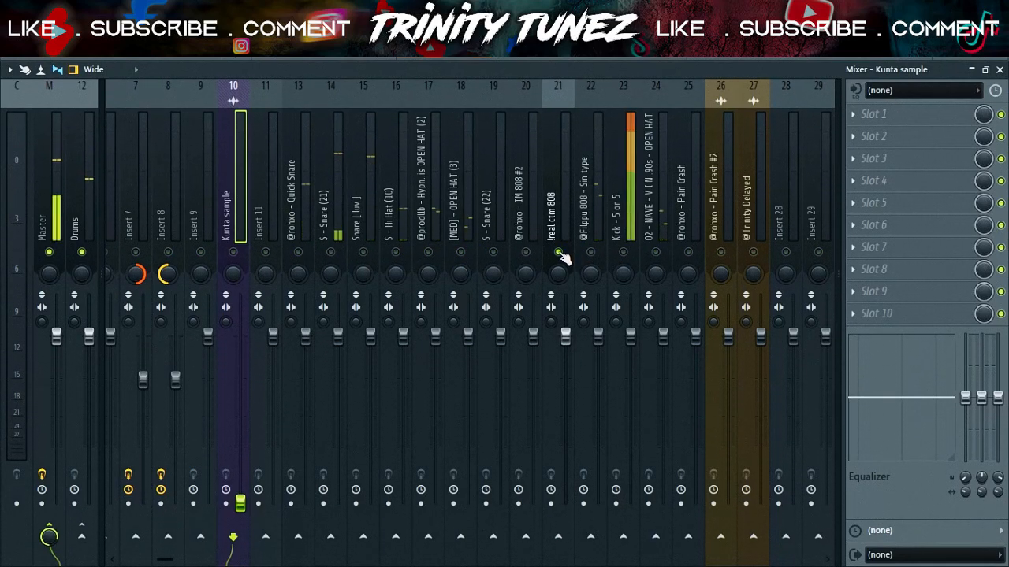
key("space")
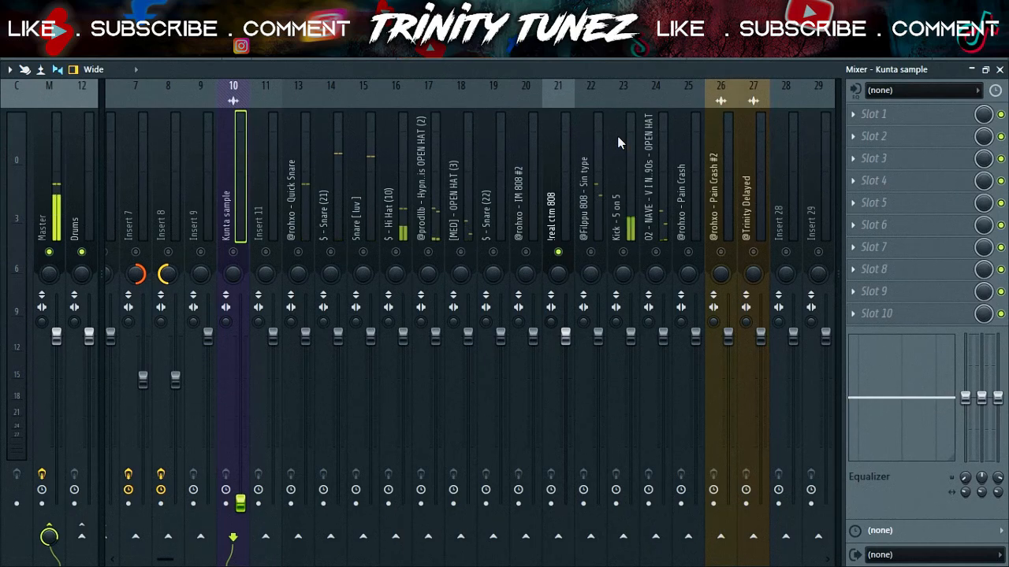
key("F6")
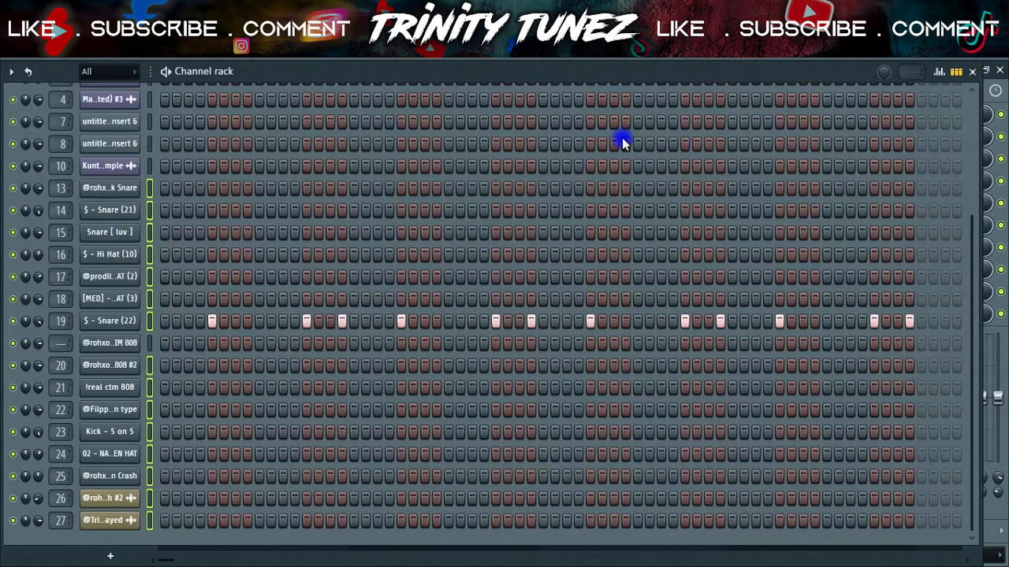
left_click(149, 343)
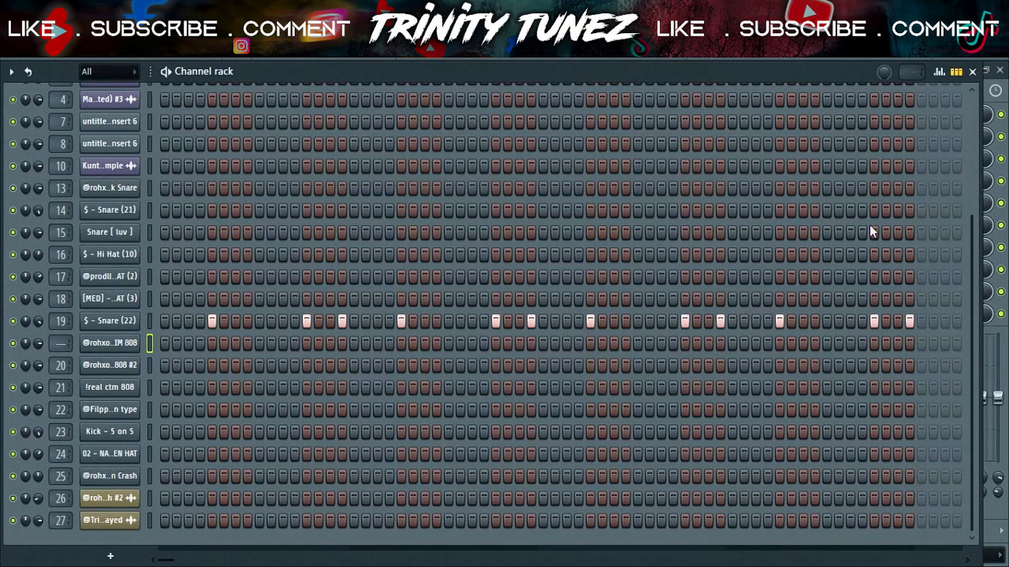
key("F9")
left_click(777, 208)
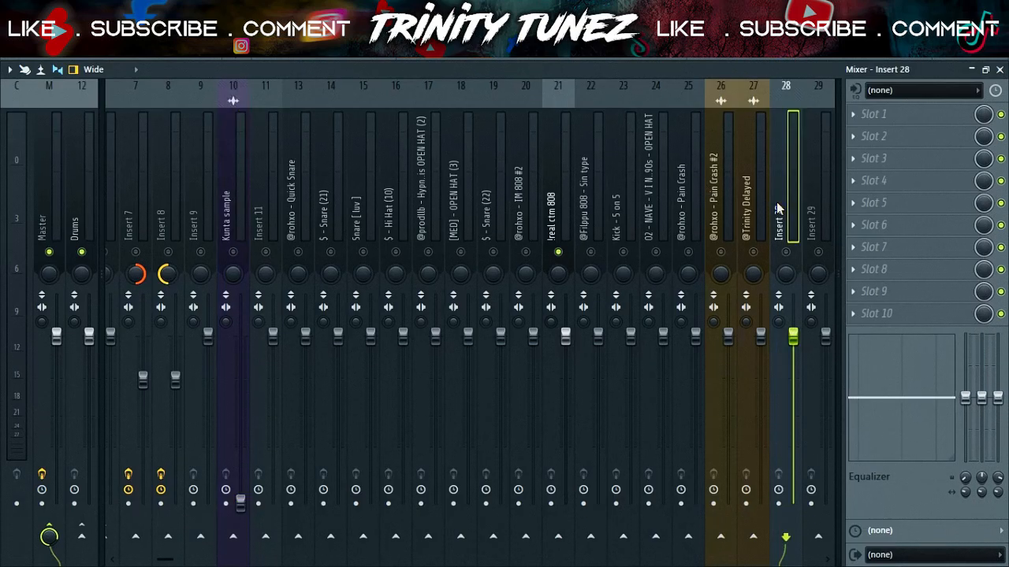
key("ctrl+l")
scroll(778, 207, "up", 4)
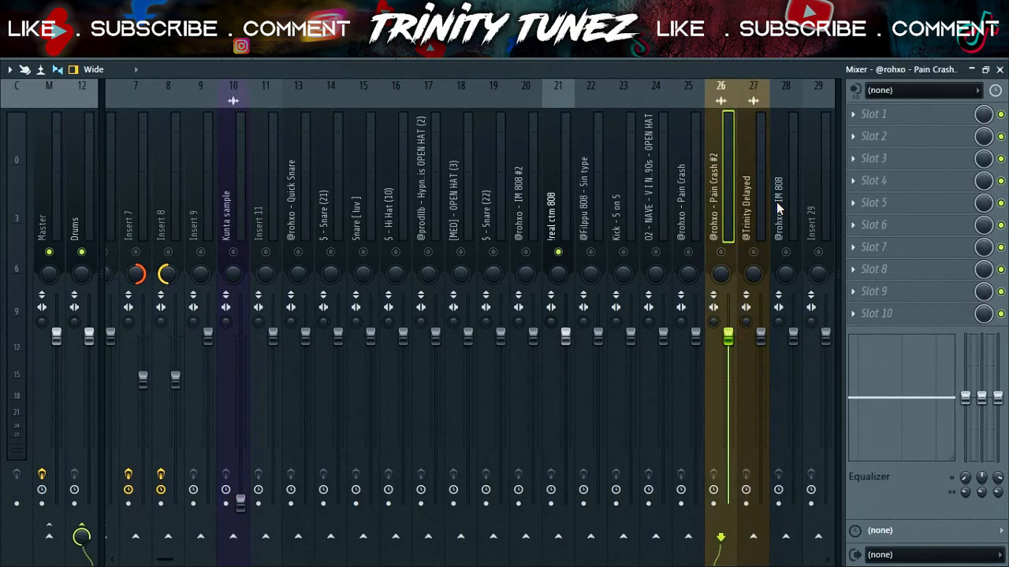
scroll(777, 207, "down", 1)
left_click(778, 207)
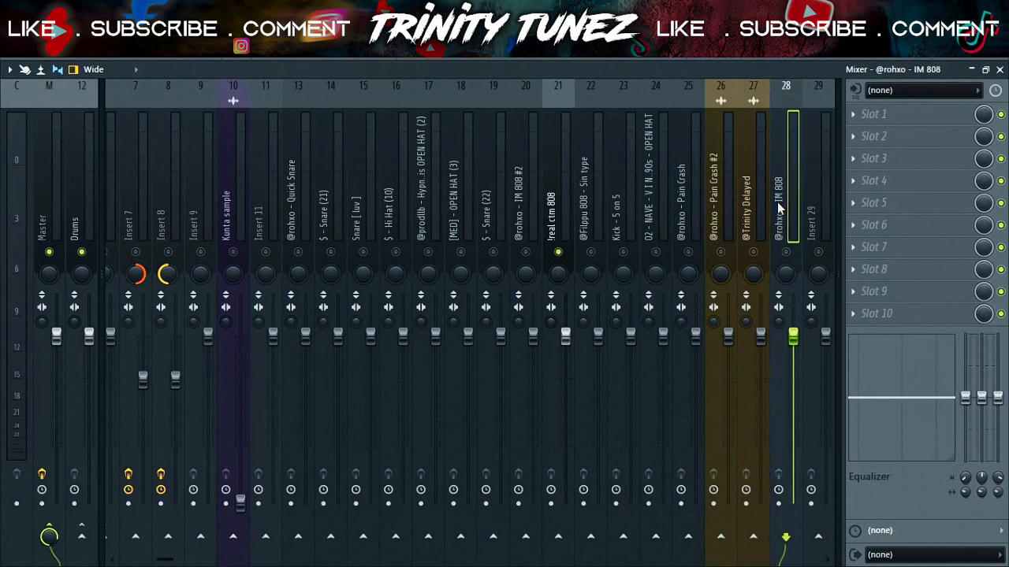
scroll(779, 207, "up", 7, "shift")
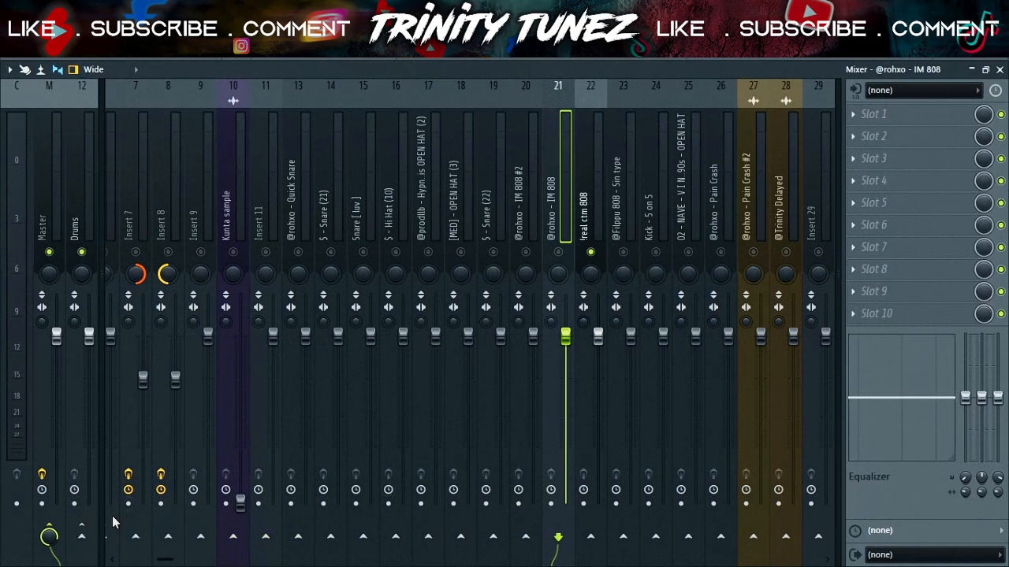
right_click(83, 537)
left_click(561, 105)
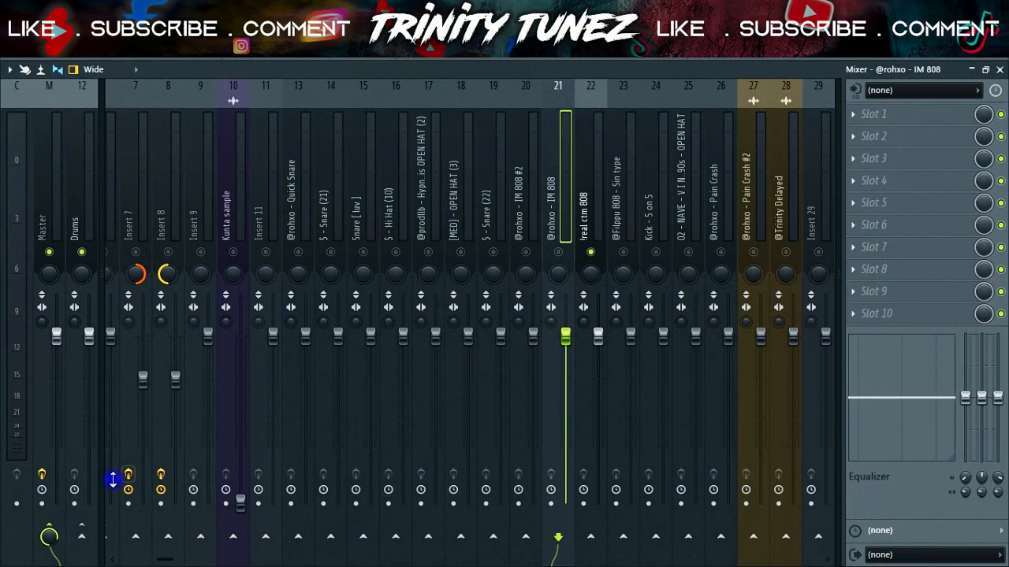
right_click(85, 542)
left_click(138, 512)
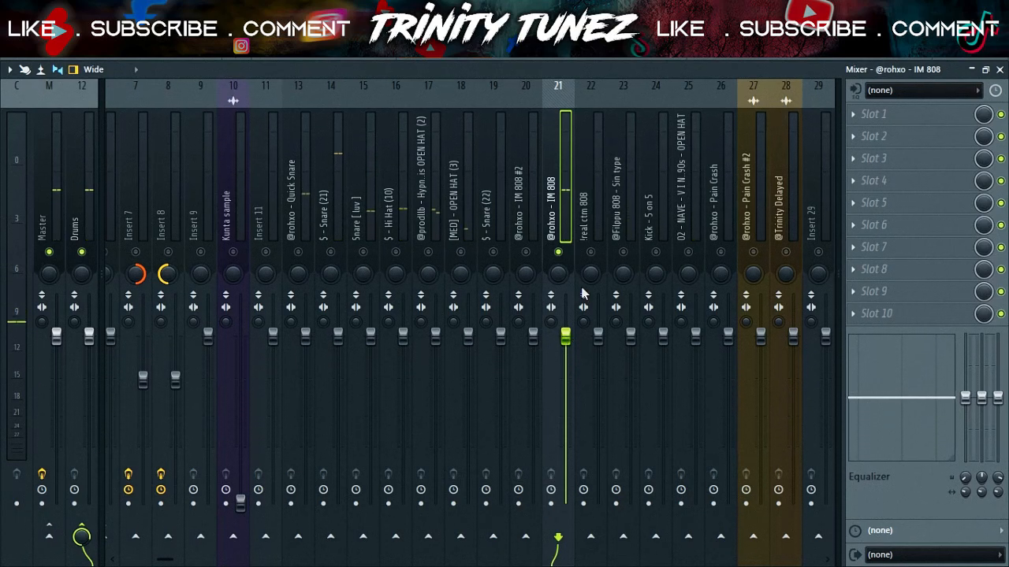
Enable the Kick - 5 on 5 track and nudge the IM 808 fader up slightly
left_click(654, 253)
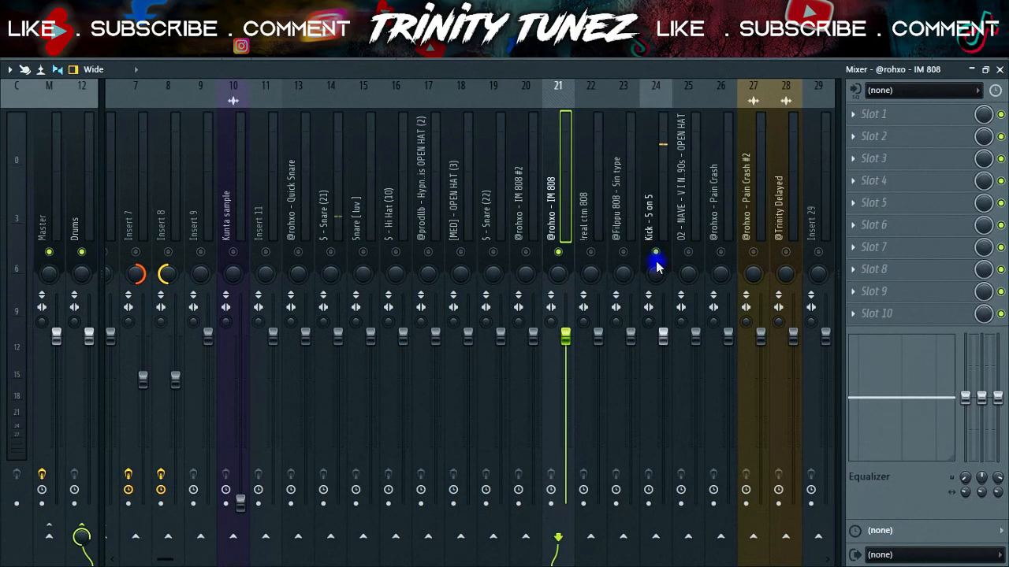
left_click_drag(566, 337, 565, 332)
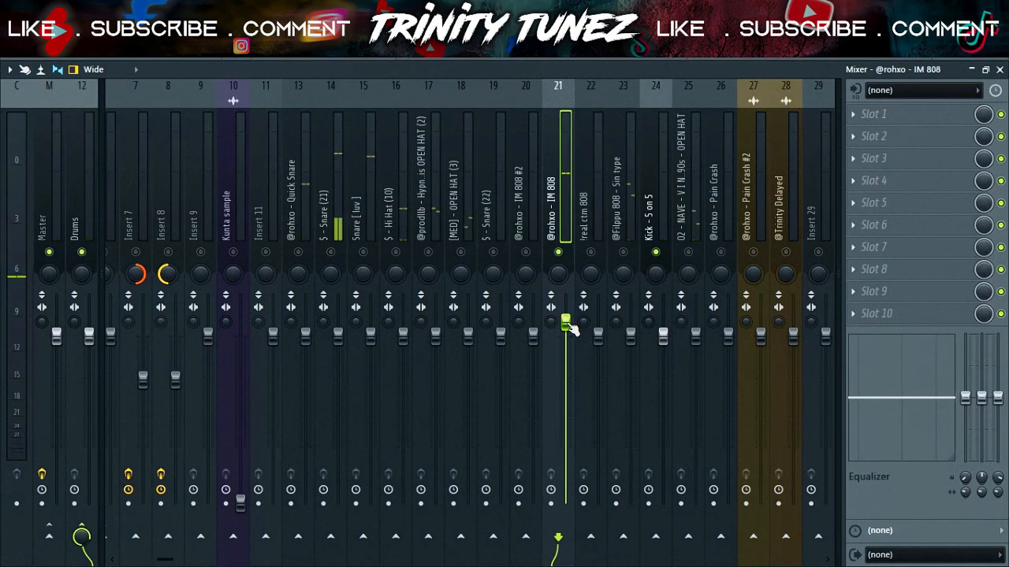
left_click(657, 337)
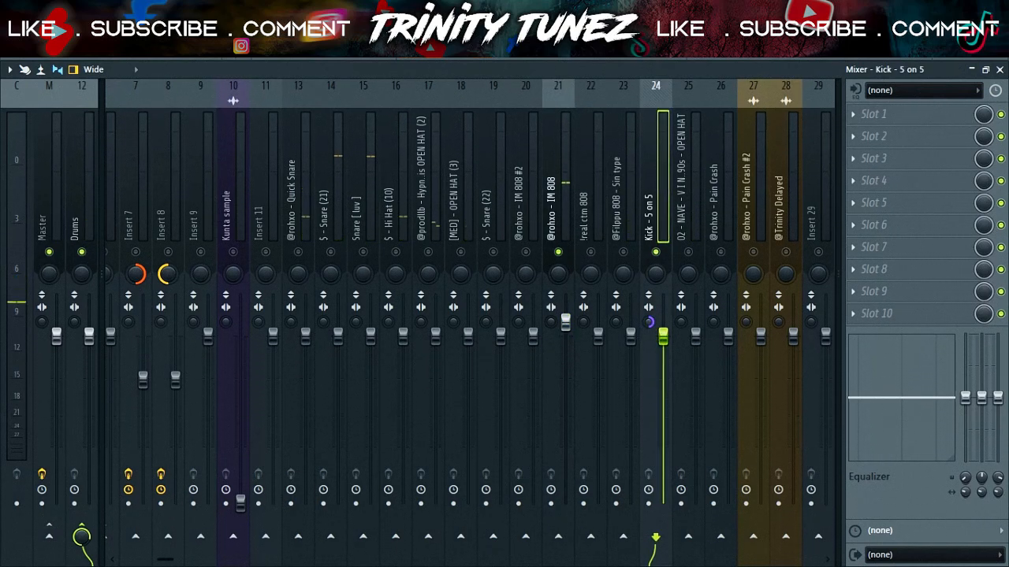
left_click(558, 537)
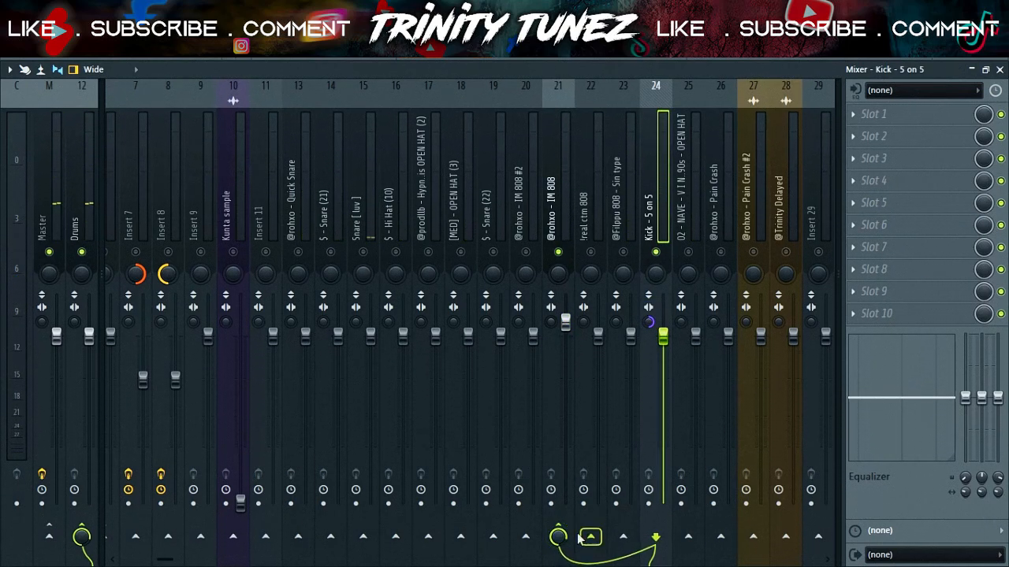
Load Fruity Limiter into an empty effect slot of the IM 808 track and switch it to compressor mode
left_click(559, 212)
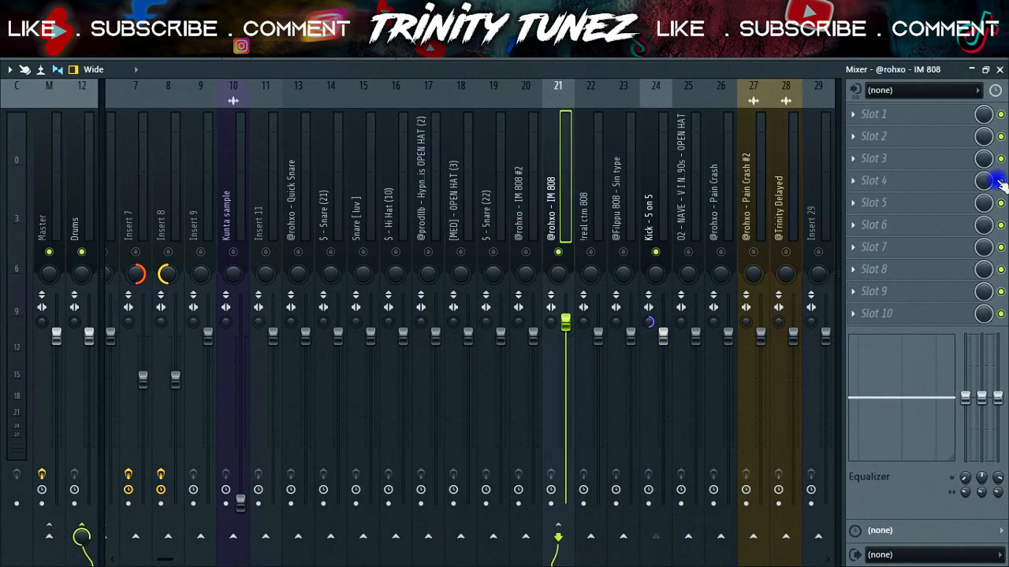
left_click(928, 228)
mouse_move(802, 299)
left_click(688, 315)
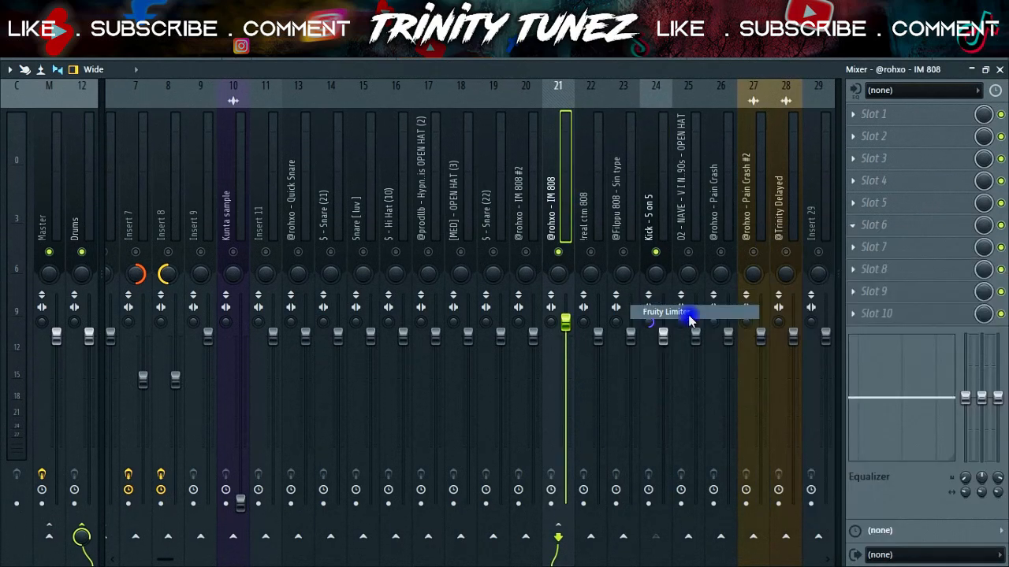
left_click(272, 433)
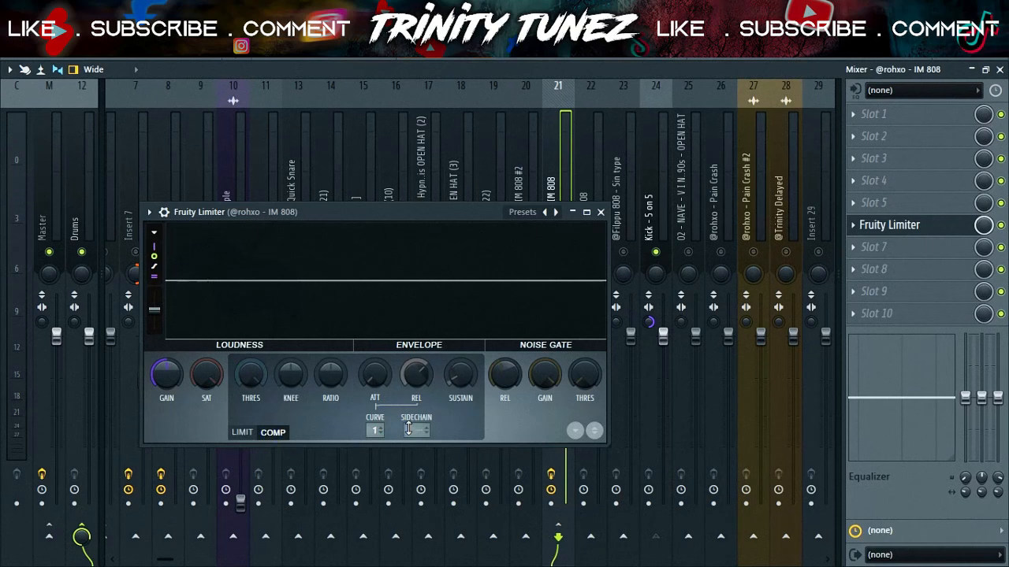
Lower the compressor threshold and release and raise the ratio
left_click_drag(251, 375, 251, 445)
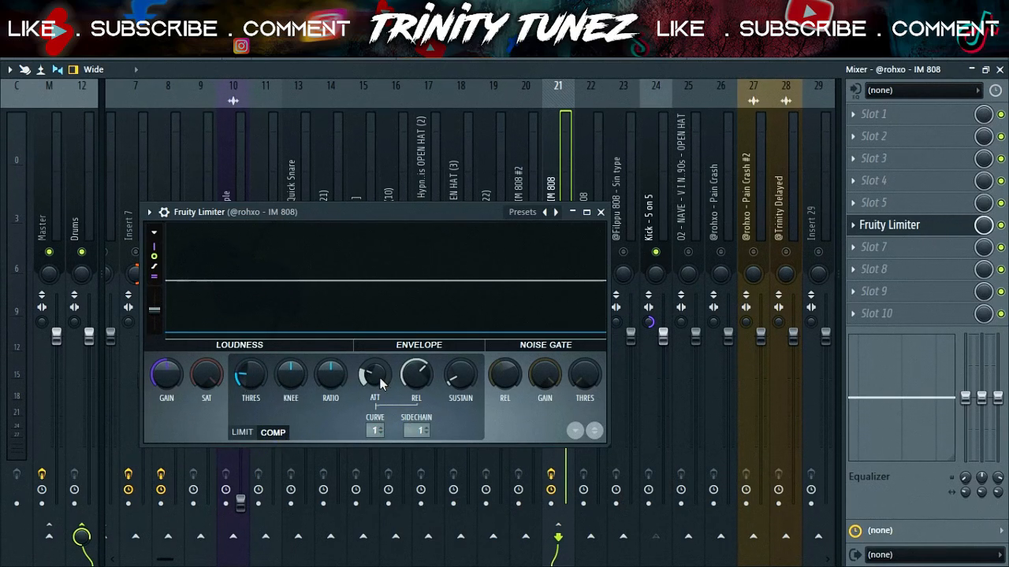
left_click_drag(416, 379, 417, 397)
left_click_drag(331, 375, 331, 346)
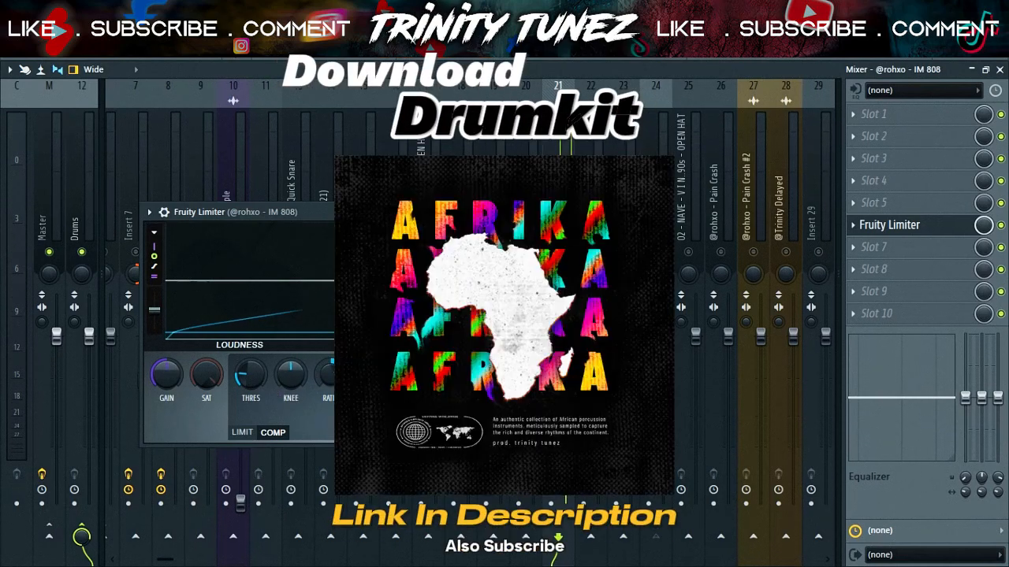
Fine-tune the compressor threshold and release on the IM 808 limiter
left_click_drag(249, 384, 249, 418)
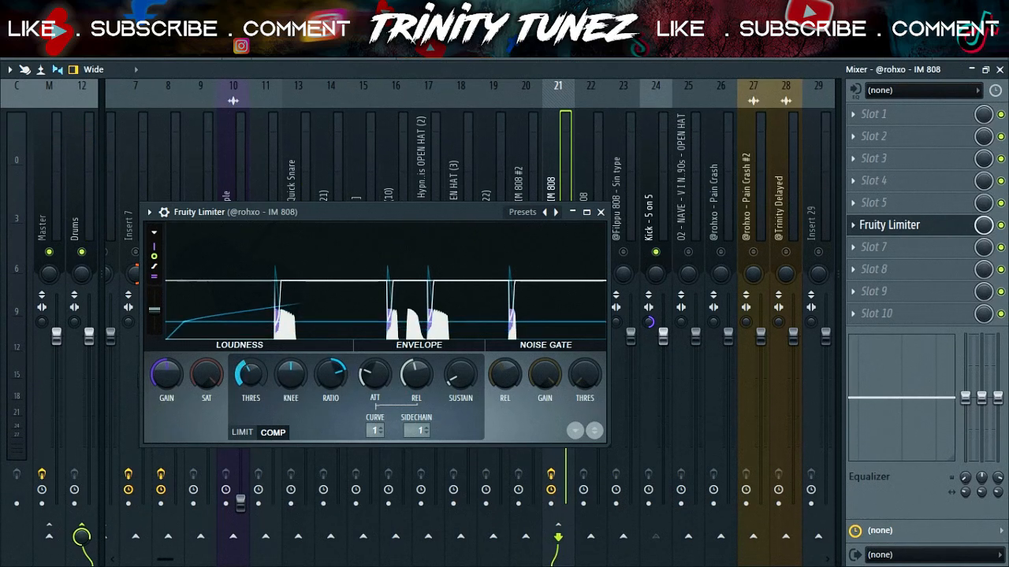
left_click_drag(259, 378, 247, 347)
left_click_drag(248, 381, 248, 400)
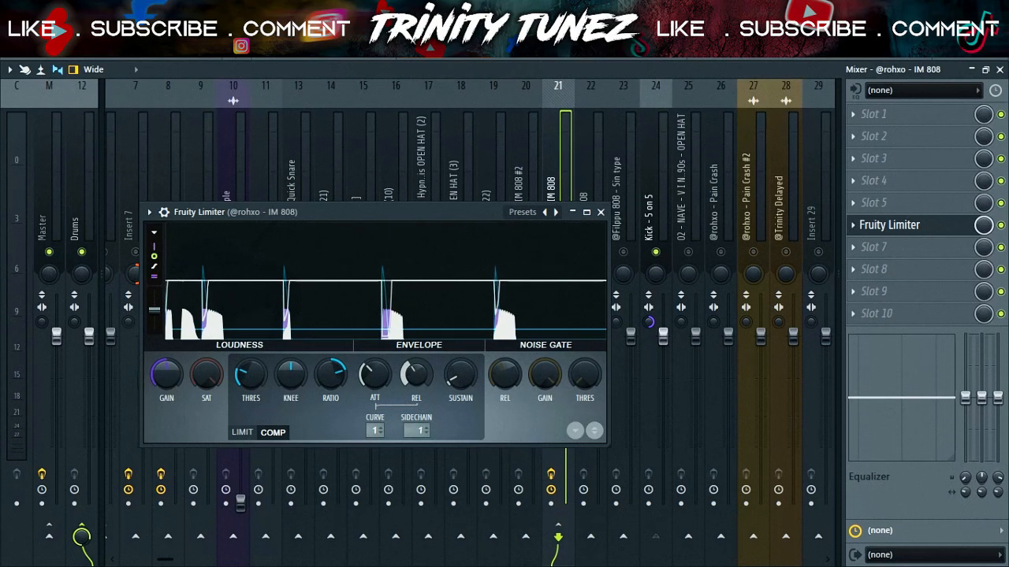
Retune the IM 808 limiter threshold while the beat plays, closing the plugin between adjustments
left_click_drag(252, 378, 251, 394)
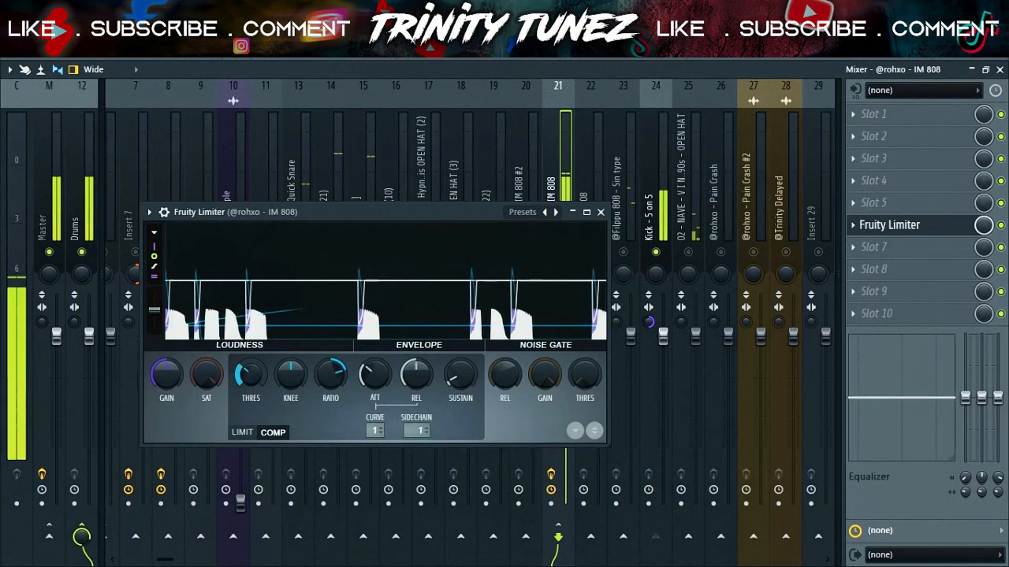
left_click(600, 212)
left_click_drag(568, 322, 567, 323)
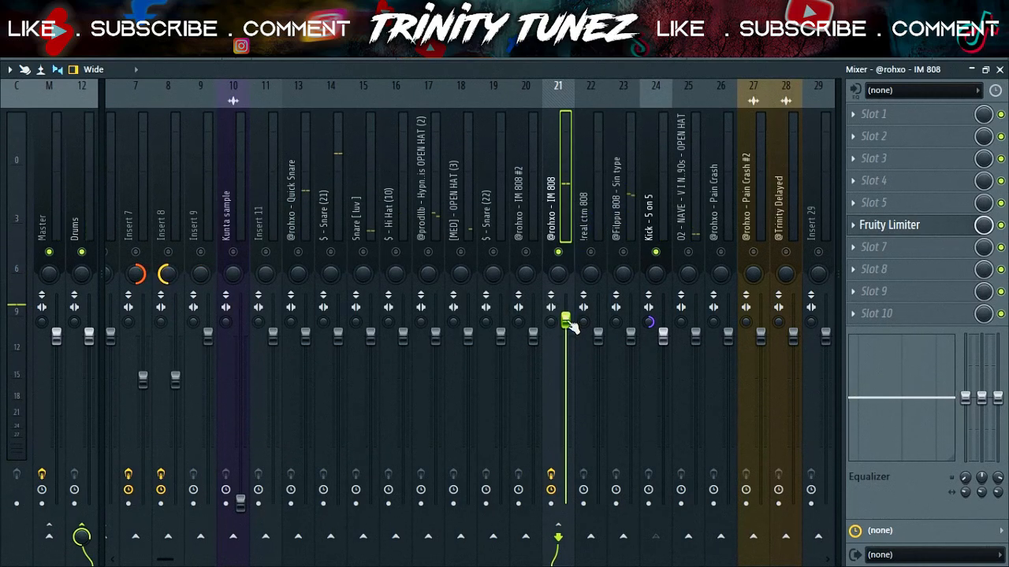
left_click(889, 225)
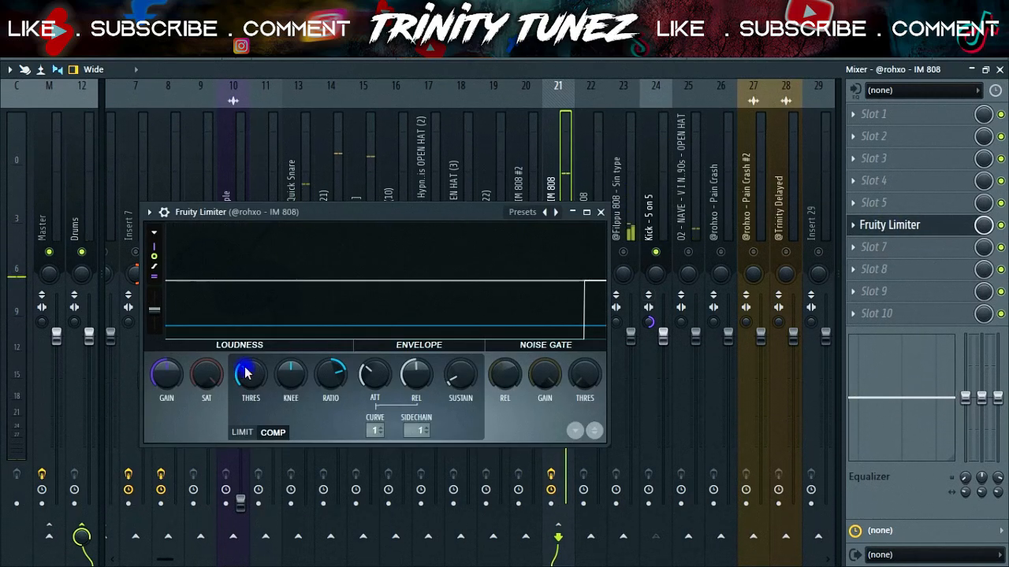
key("space")
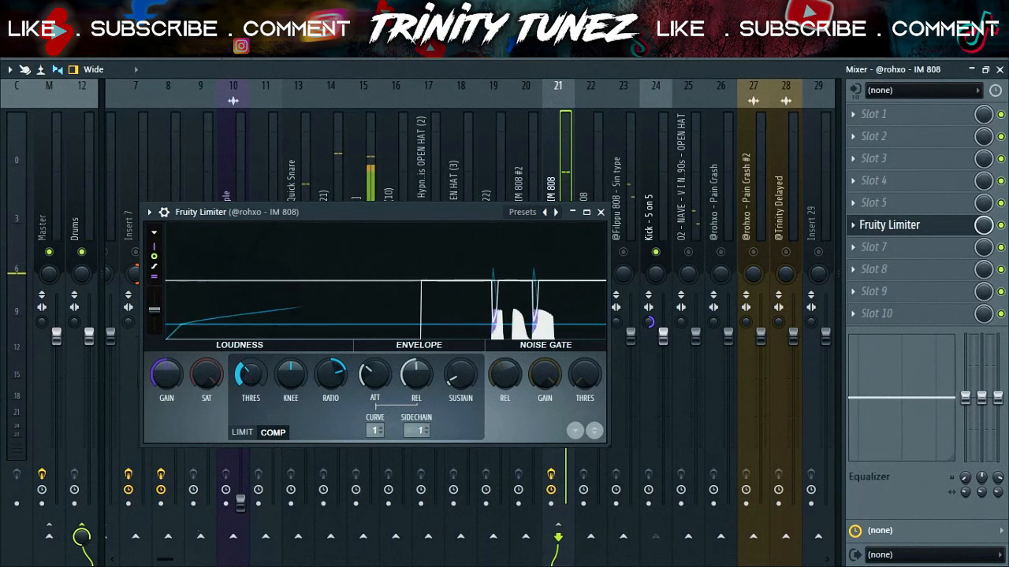
left_click_drag(249, 369, 249, 364)
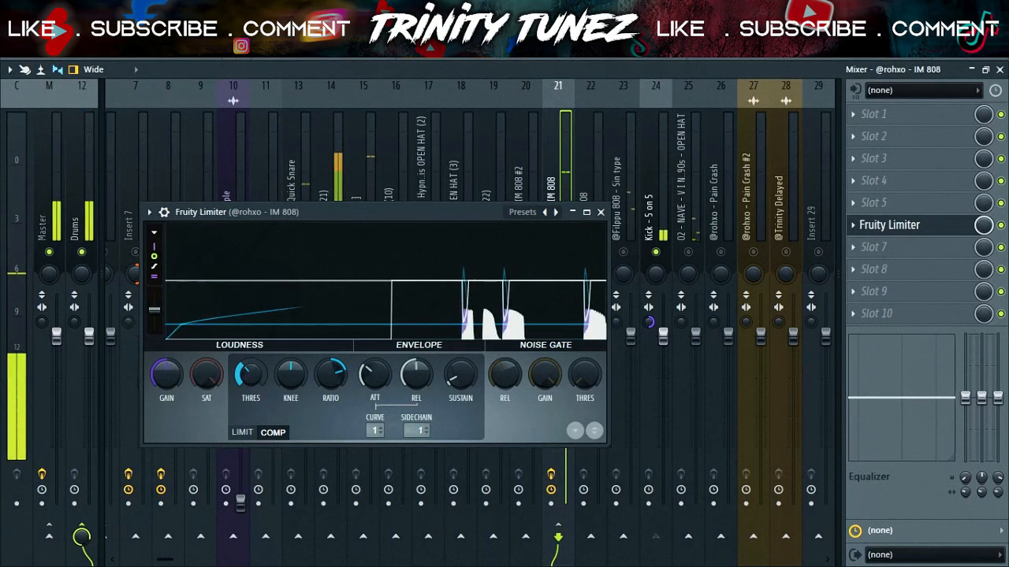
left_click(600, 212)
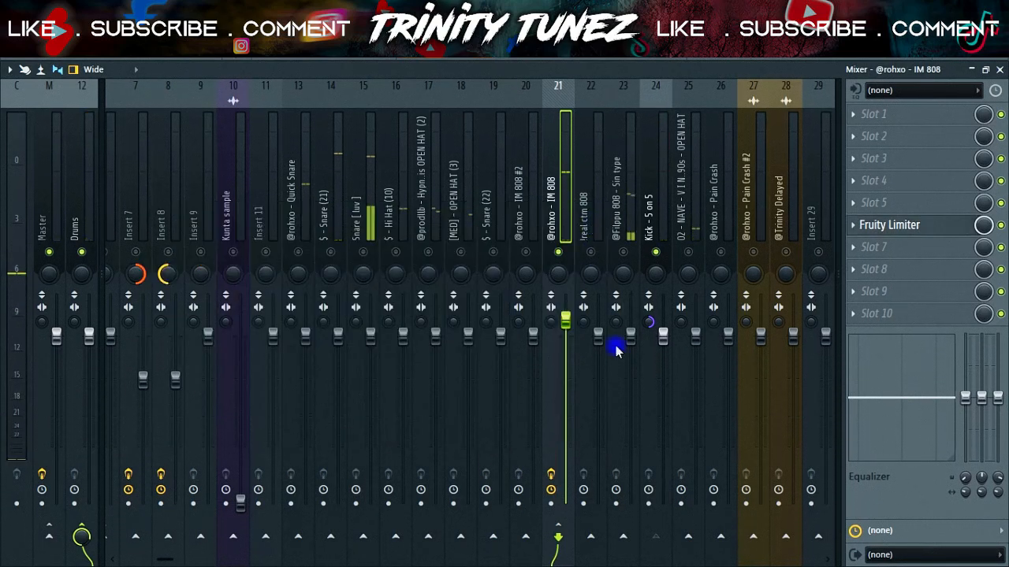
left_click(622, 253)
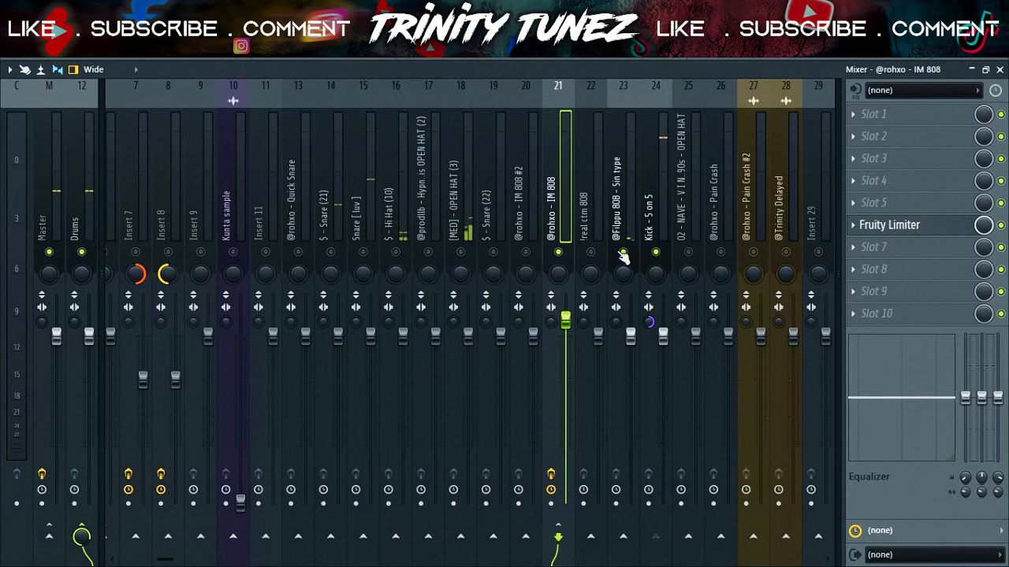
left_click(632, 337)
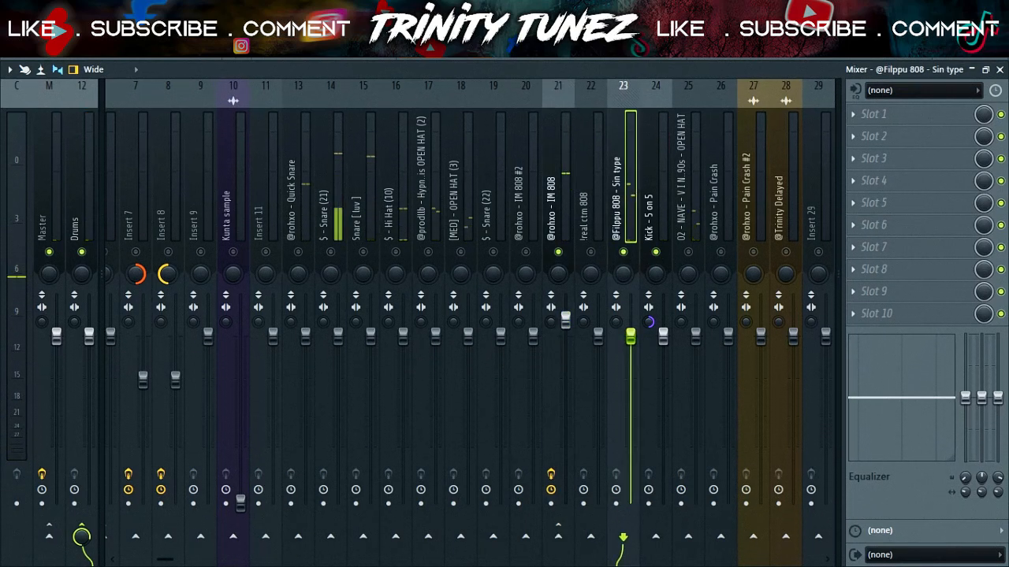
left_click_drag(632, 339, 630, 349)
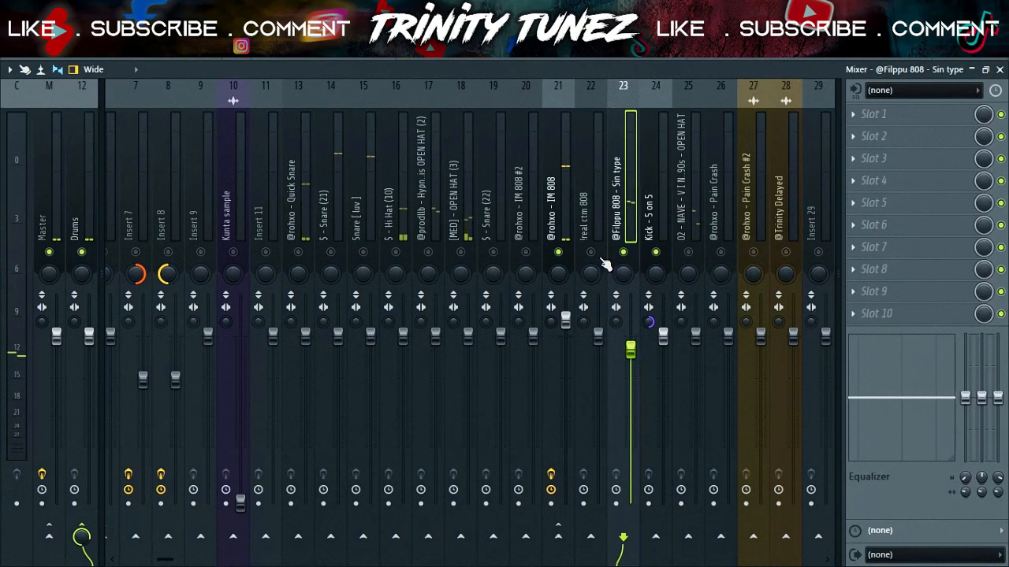
left_click(581, 297)
left_click_drag(597, 337, 607, 349)
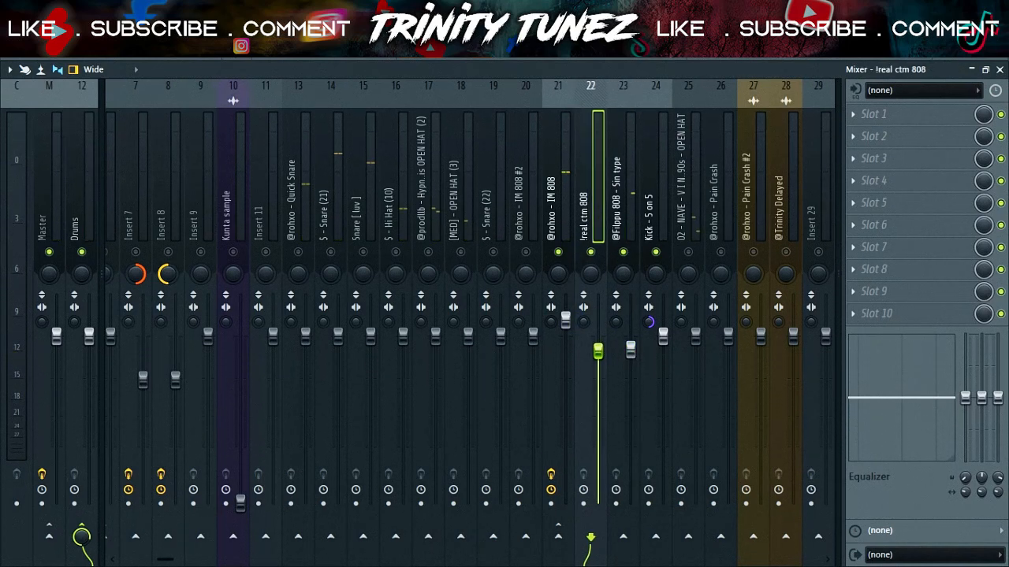
left_click(630, 349)
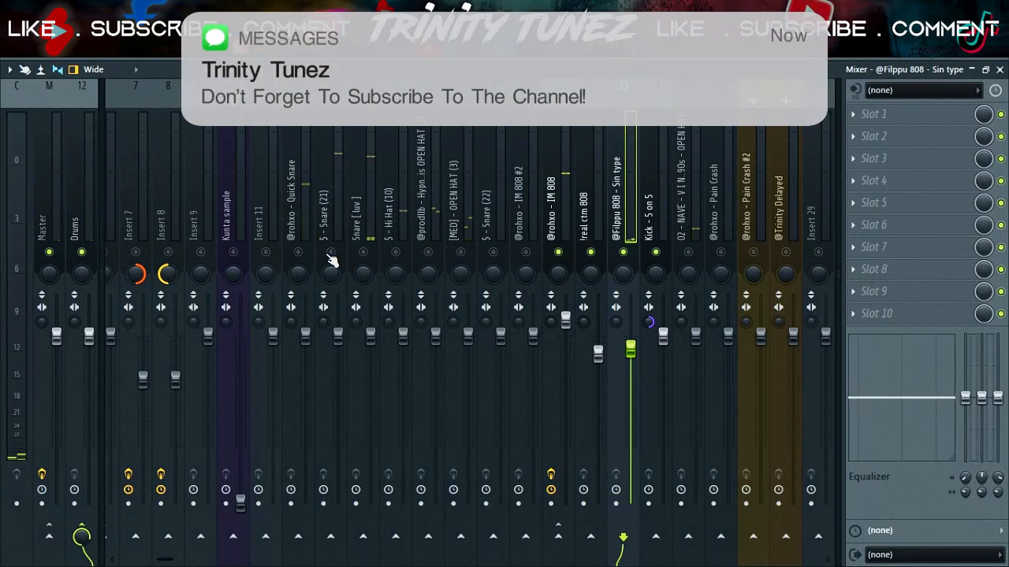
Add the 30Hz + 18kHz cut EQ to the $ - Snare (21) track and move its low cut lower
left_click(337, 336)
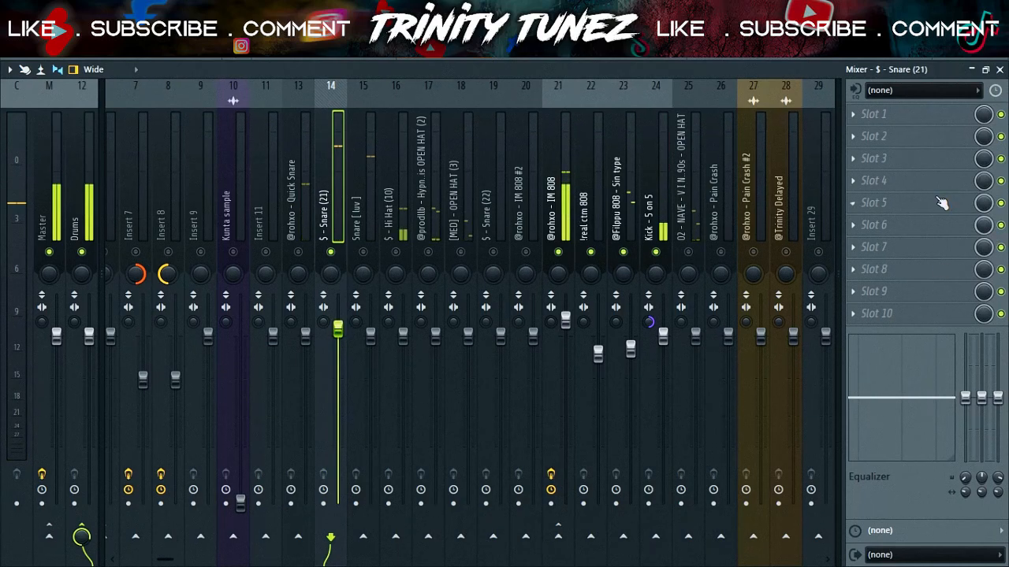
left_click(871, 206)
mouse_move(861, 221)
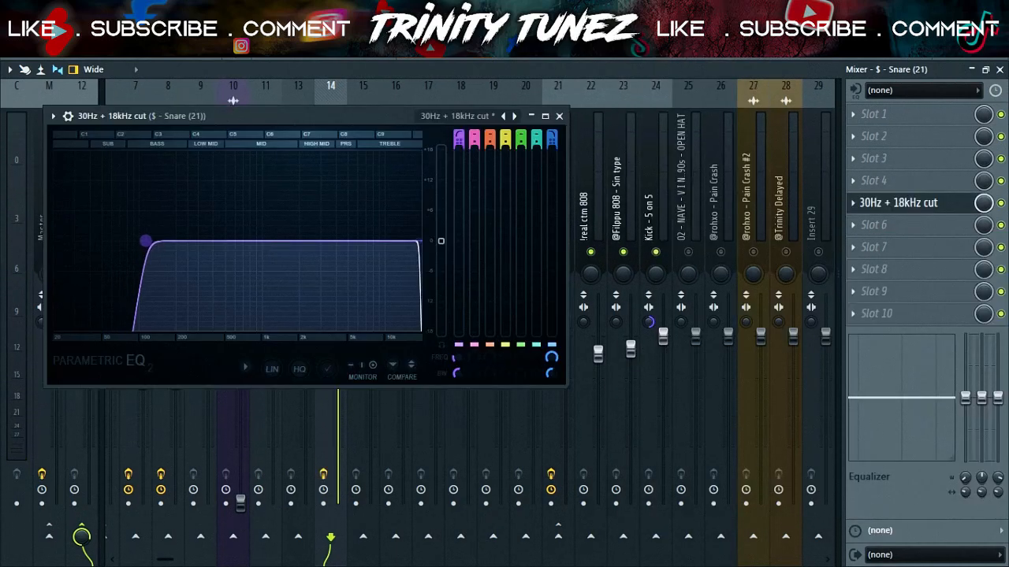
mouse_move(146, 242)
left_mouse_down()
mouse_move(156, 241)
mouse_move(128, 241)
left_mouse_up()
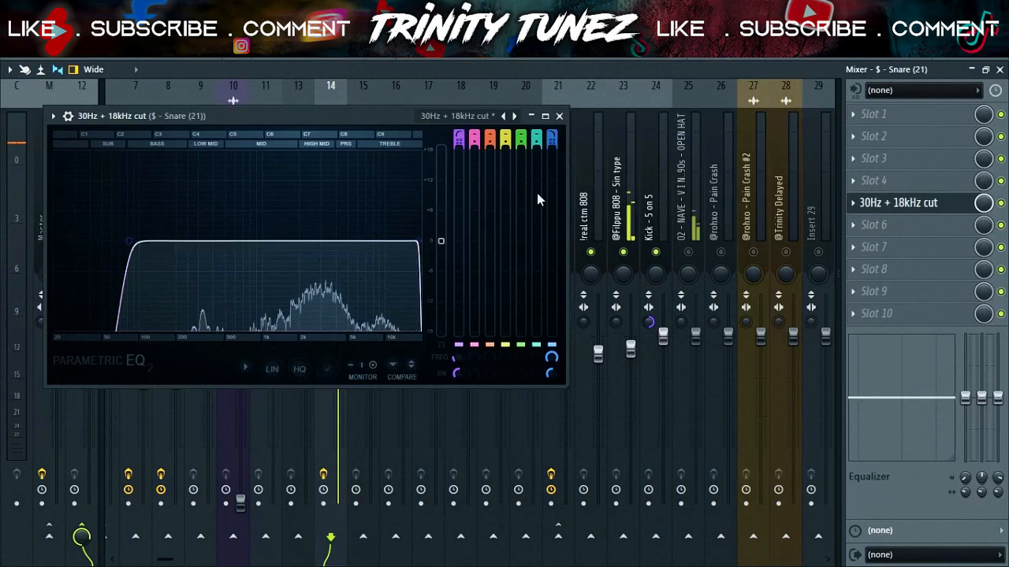
left_click(561, 116)
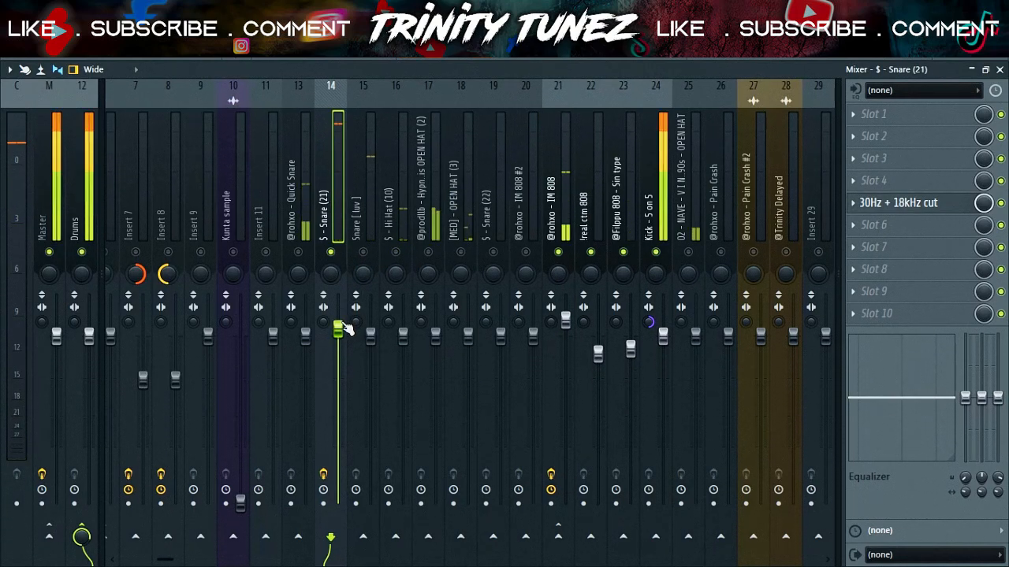
Lower the faders of the Snare (21), Snare [luv], Hi Hat (10) and Hypn OPEN HAT (2) tracks
left_click_drag(337, 341, 337, 349)
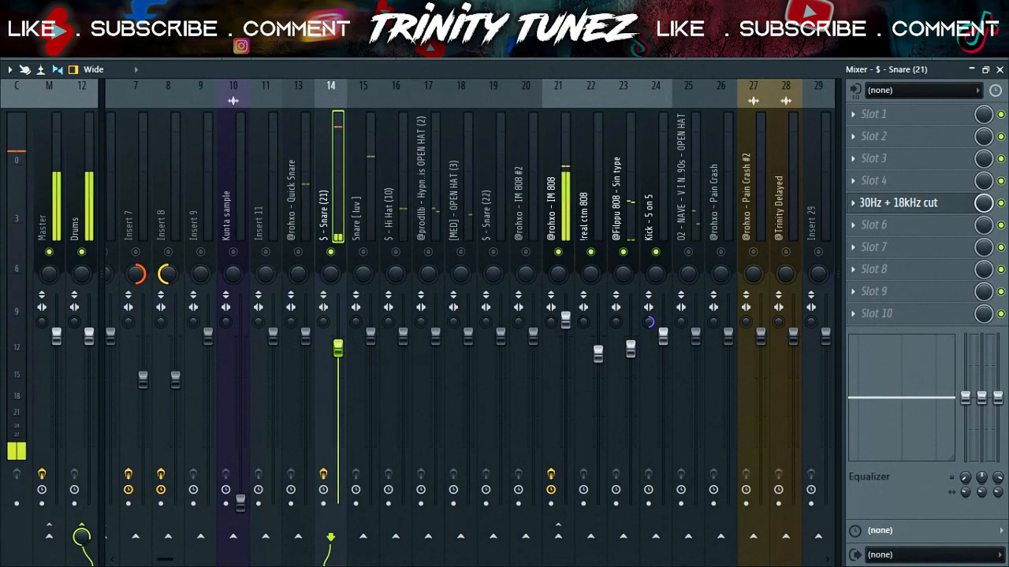
left_click_drag(55, 338, 56, 407)
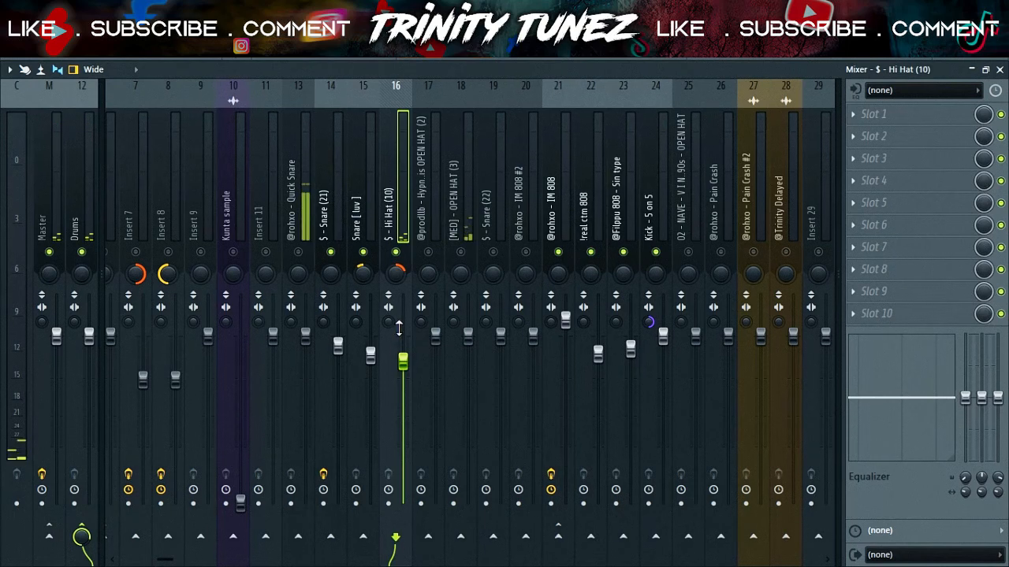
left_click_drag(444, 337, 444, 345)
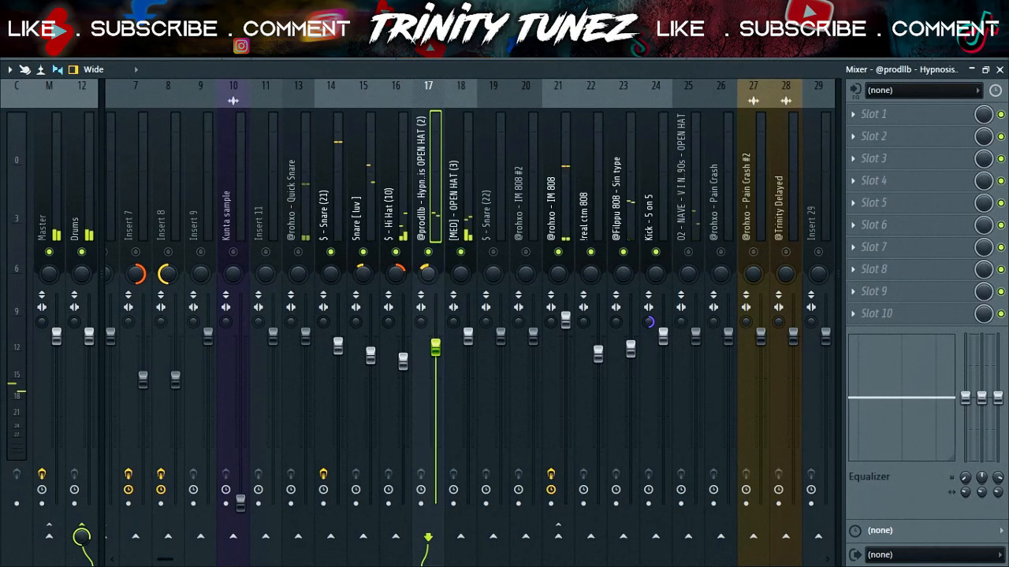
left_click(463, 272)
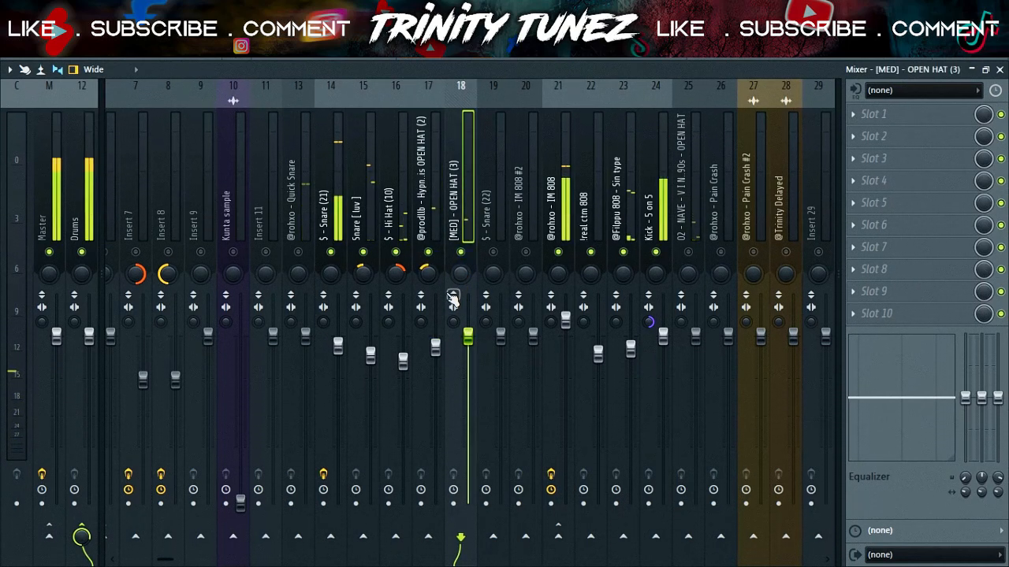
left_click(437, 300)
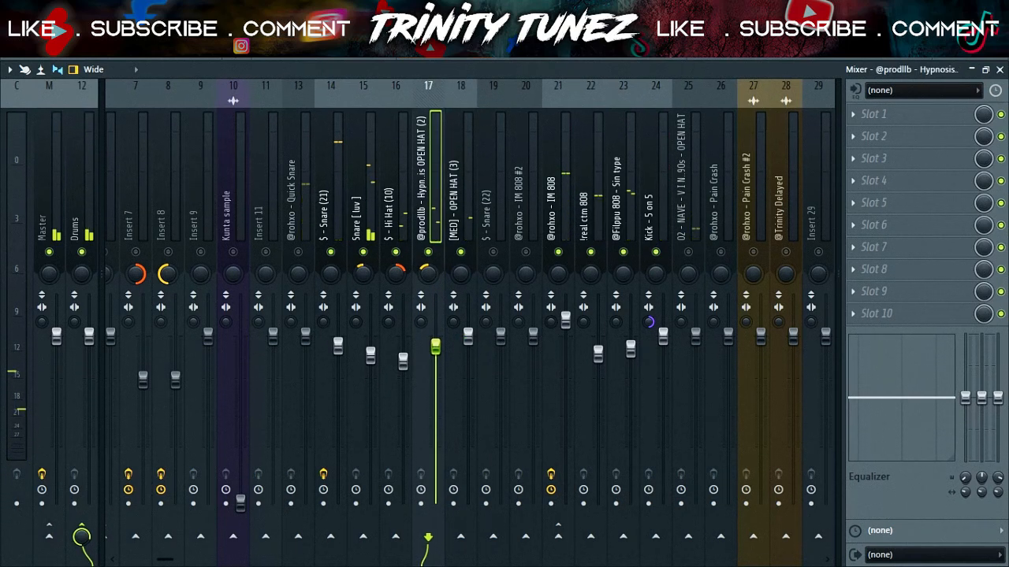
left_click(448, 337)
left_click(298, 254)
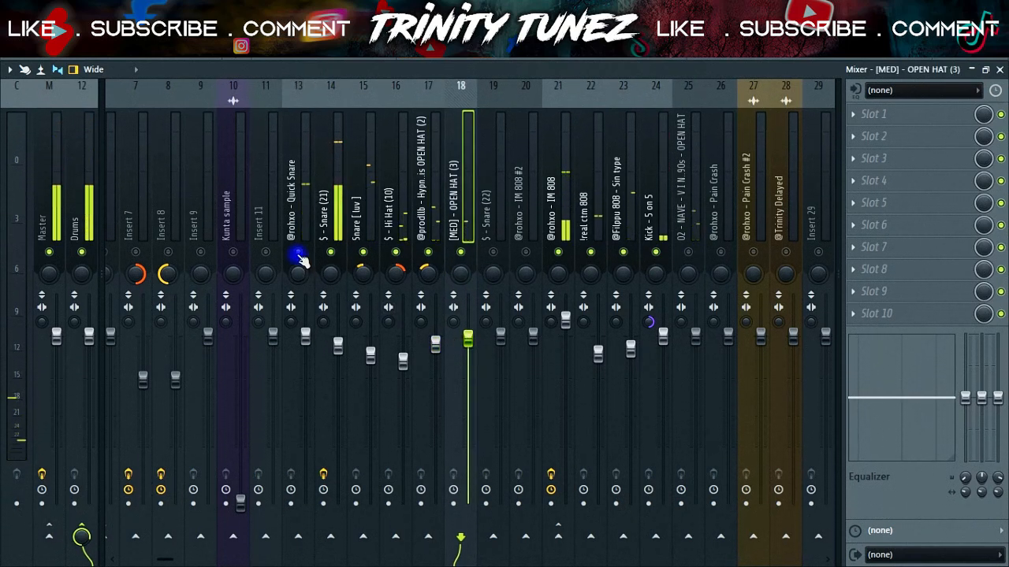
left_click(306, 341)
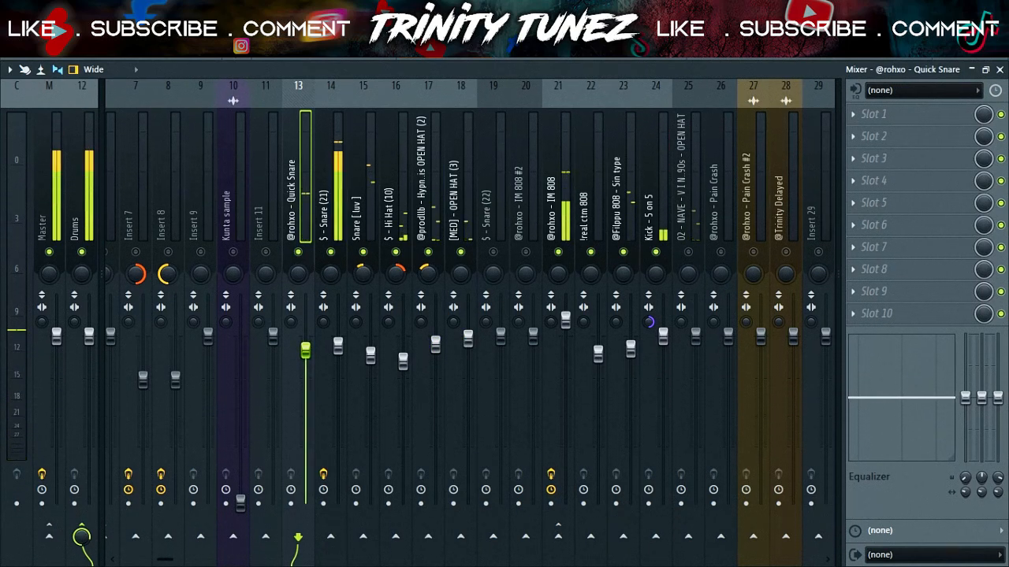
left_click_drag(305, 349, 305, 357)
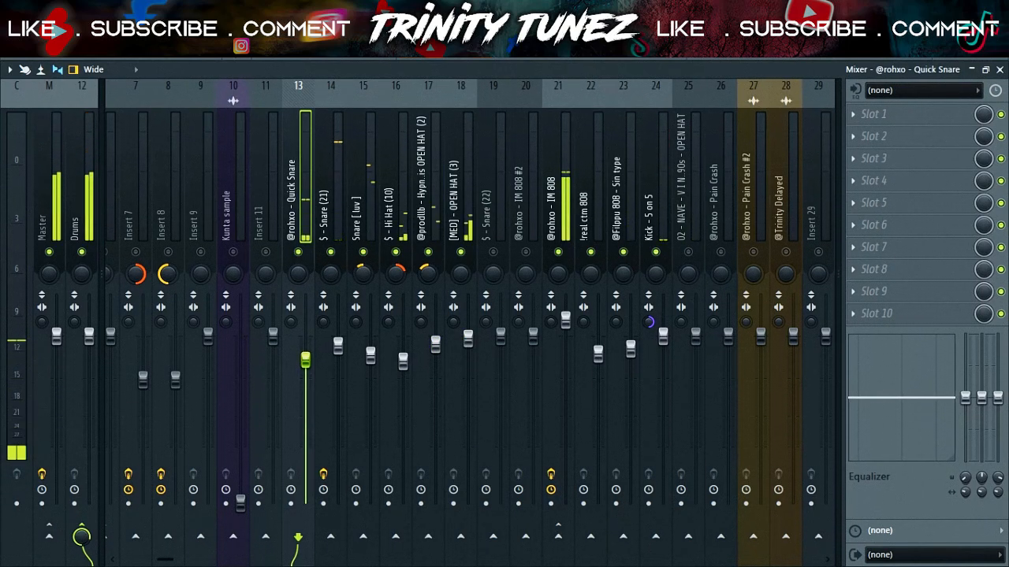
left_click_drag(306, 359, 306, 364)
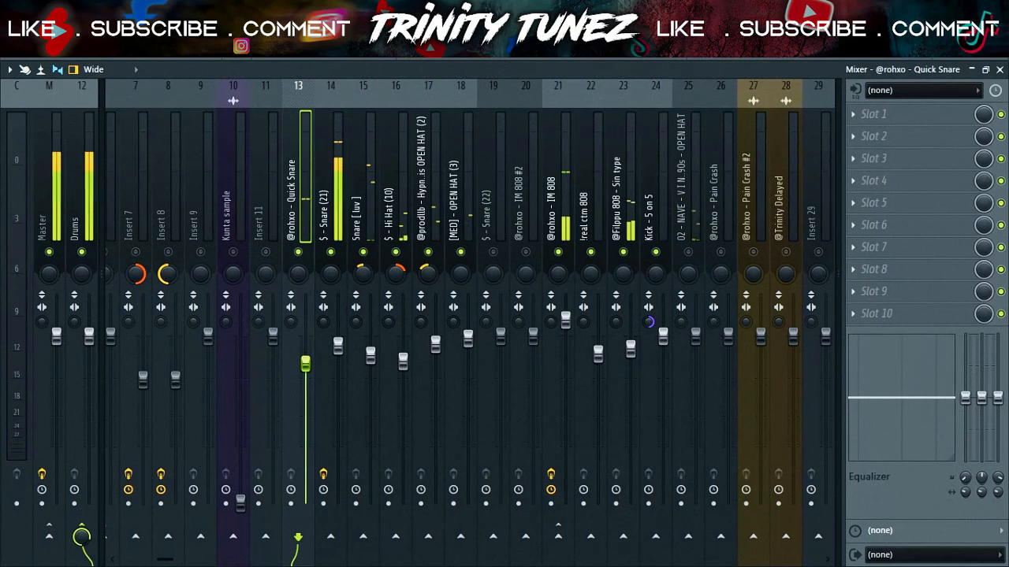
Load Fruity parametric EQ 2 into an empty effect slot of the 02 - NAVE open hat track
left_click(886, 208)
mouse_move(861, 221)
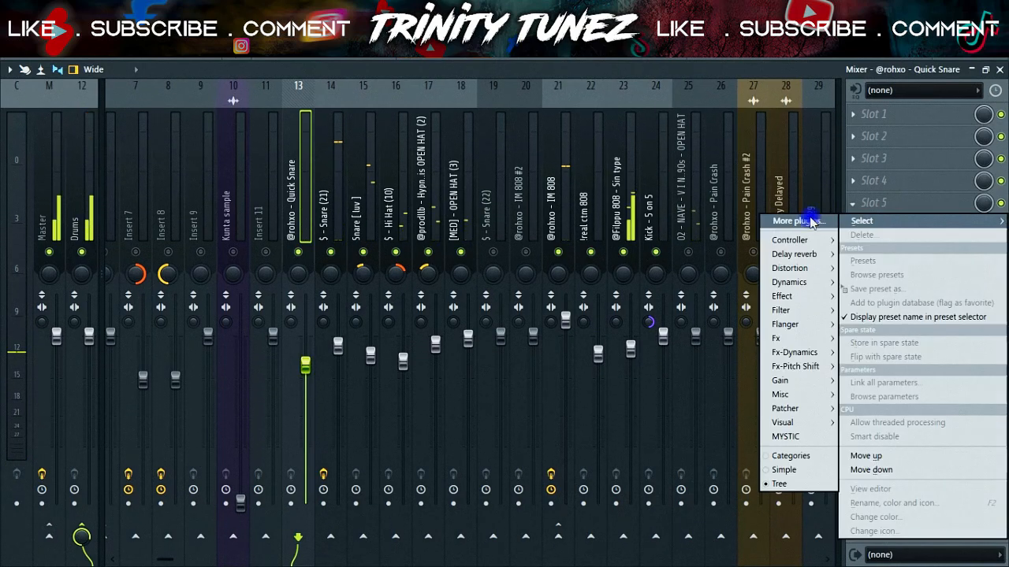
mouse_move(779, 313)
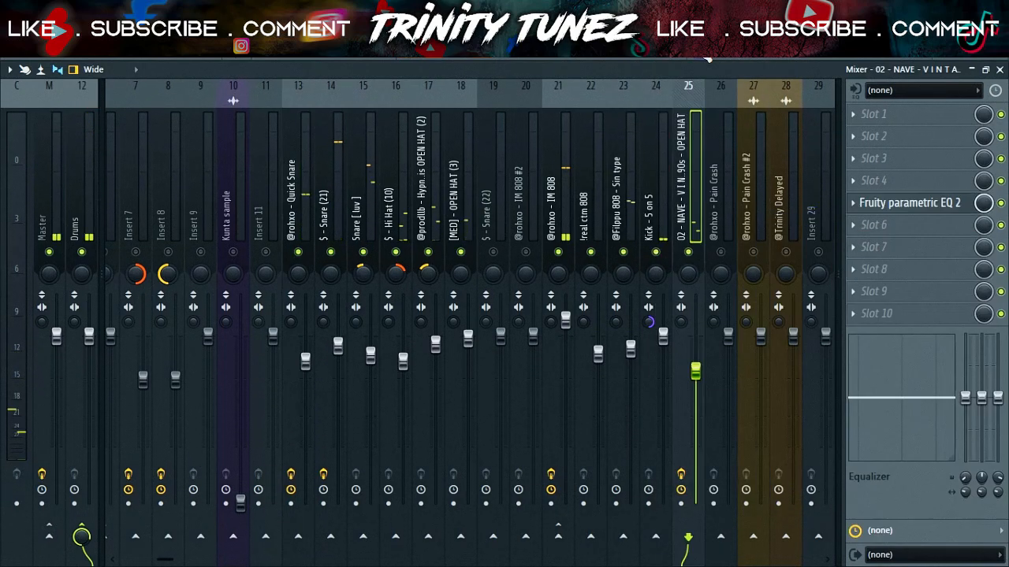
Switch to the playlist, loop bars 25 to 28 and play them
left_click(692, 52)
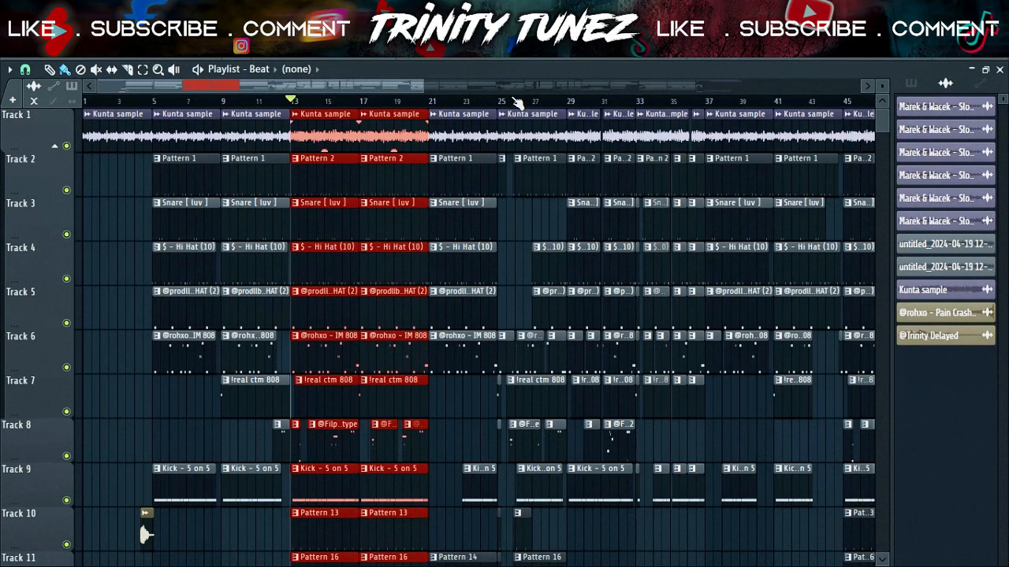
left_click_drag(505, 103, 566, 104)
key("space")
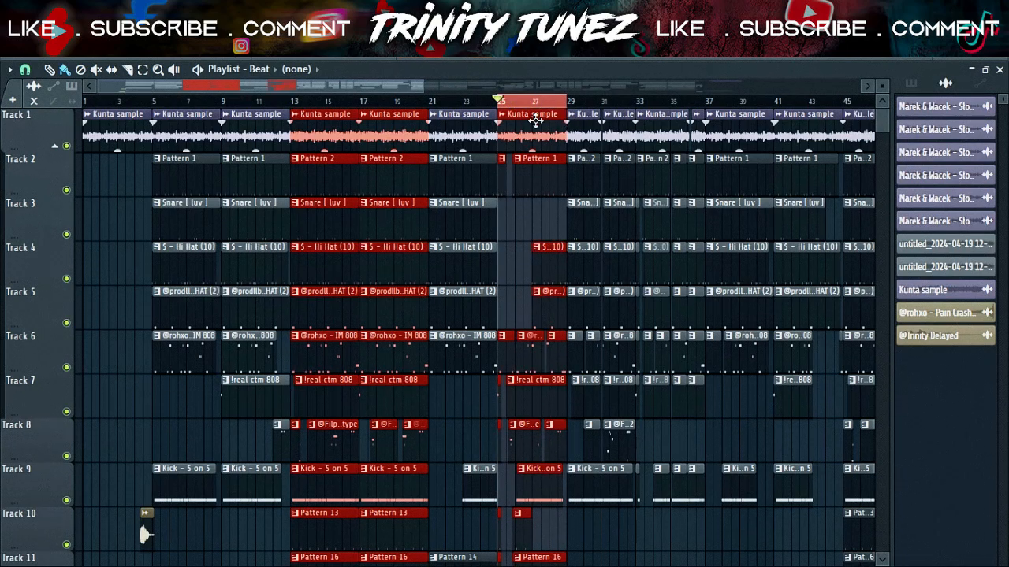
Return to the mixer and lower the $ - Snare (22) track's fader
key("F9")
left_click_drag(500, 337, 501, 355)
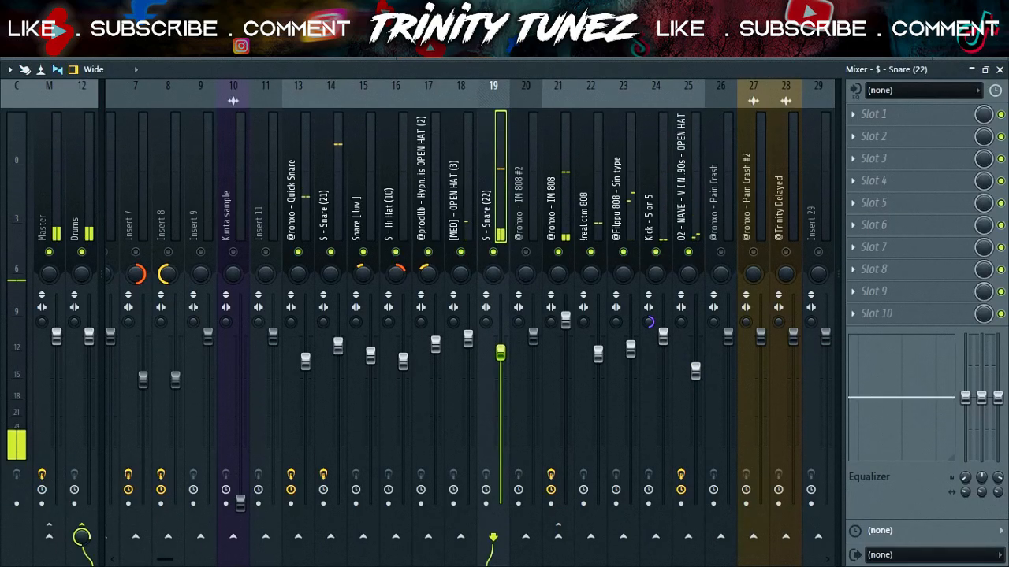
Load Fruity Parametric EQ 2 on the $ - Snare (22) track and cut its low end with the first band
left_click(867, 206)
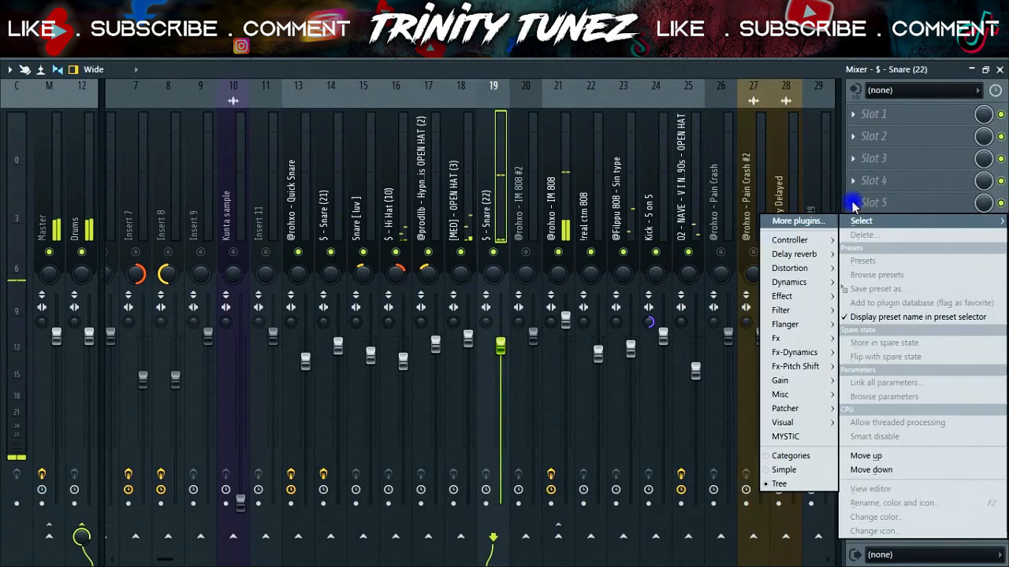
mouse_move(780, 311)
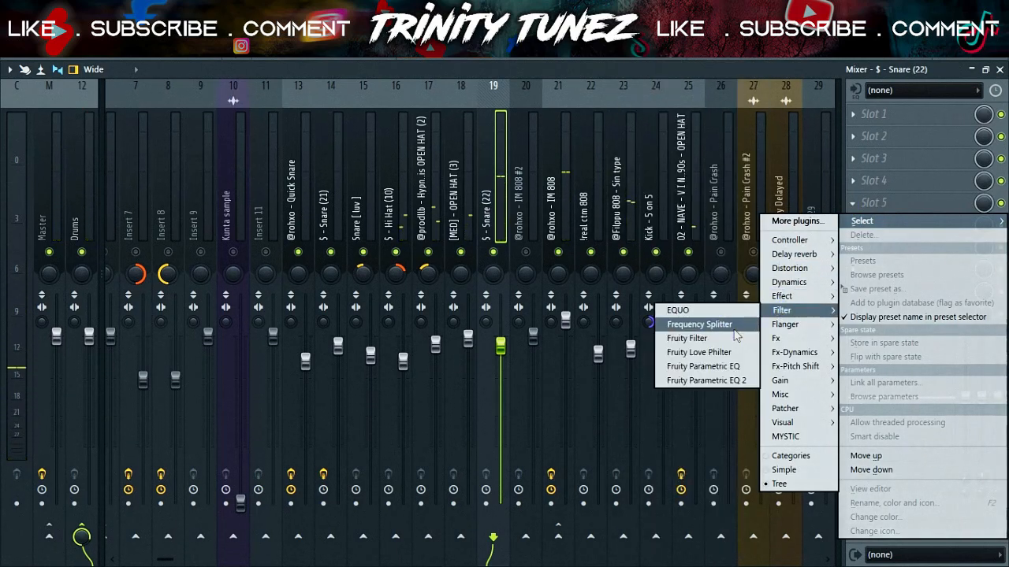
left_click(701, 380)
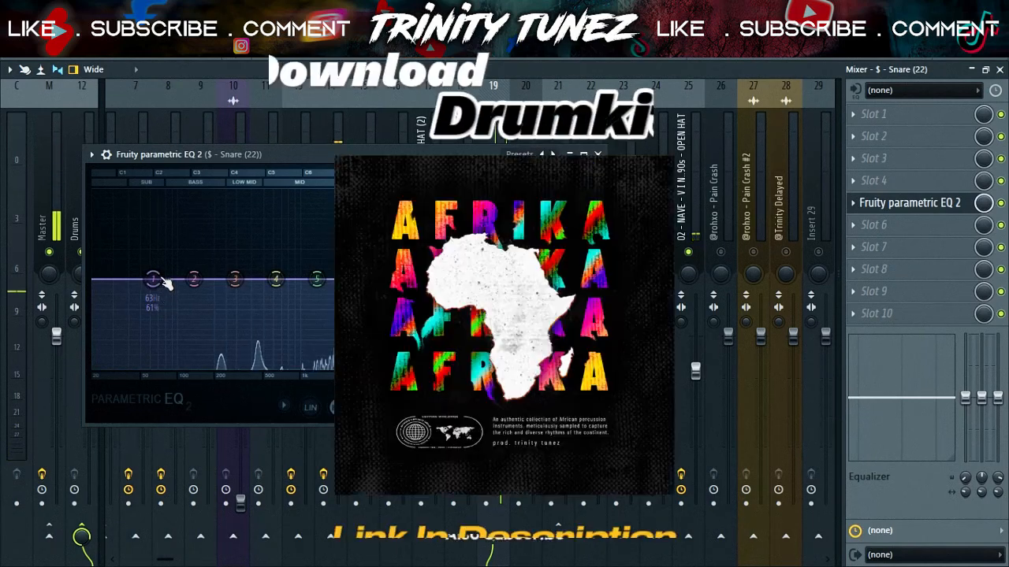
left_click_drag(153, 278, 168, 368)
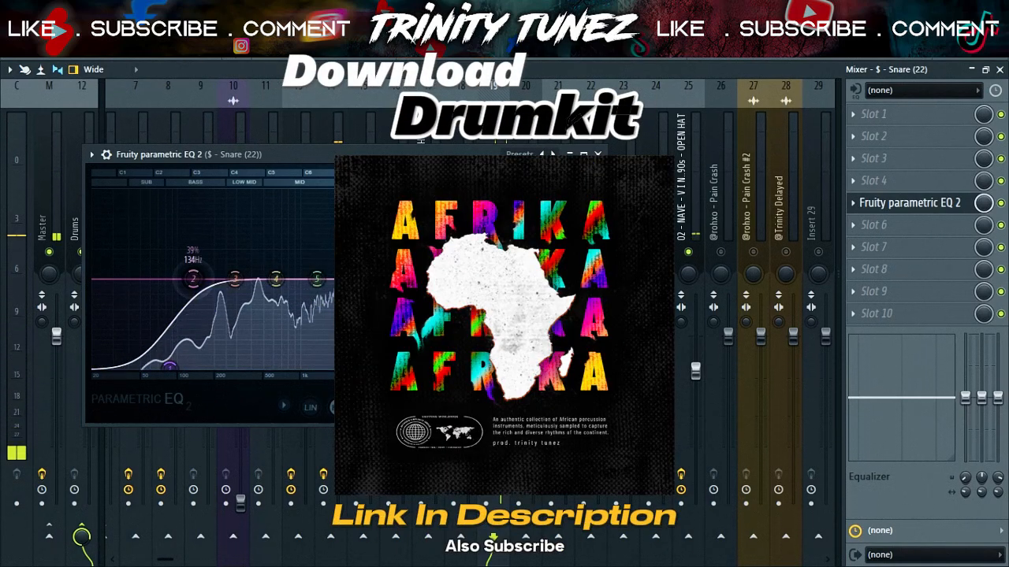